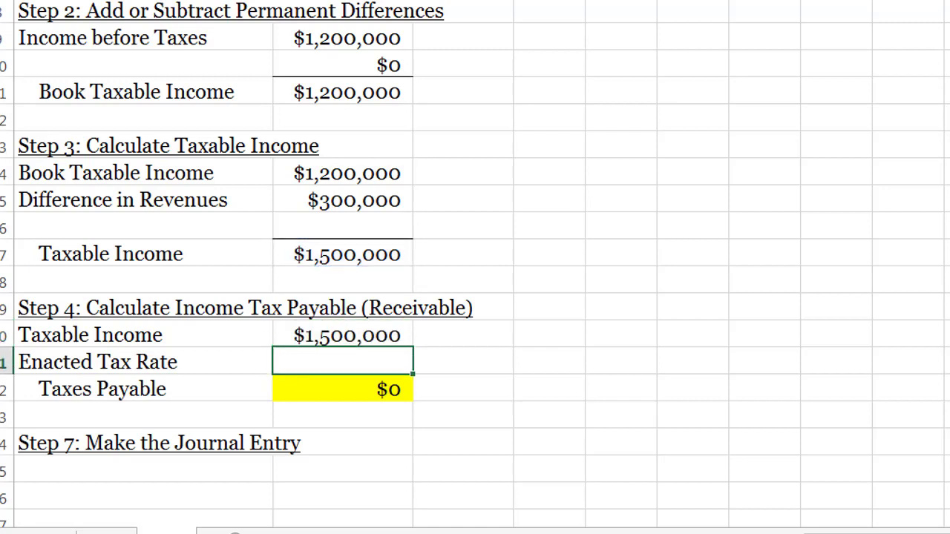
Enter 30% as the Enacted Tax Rate in the Step 4 income tax payable calculation.
{"action": "type", "text": "30%"}
{"action": "key", "text": "Return"}
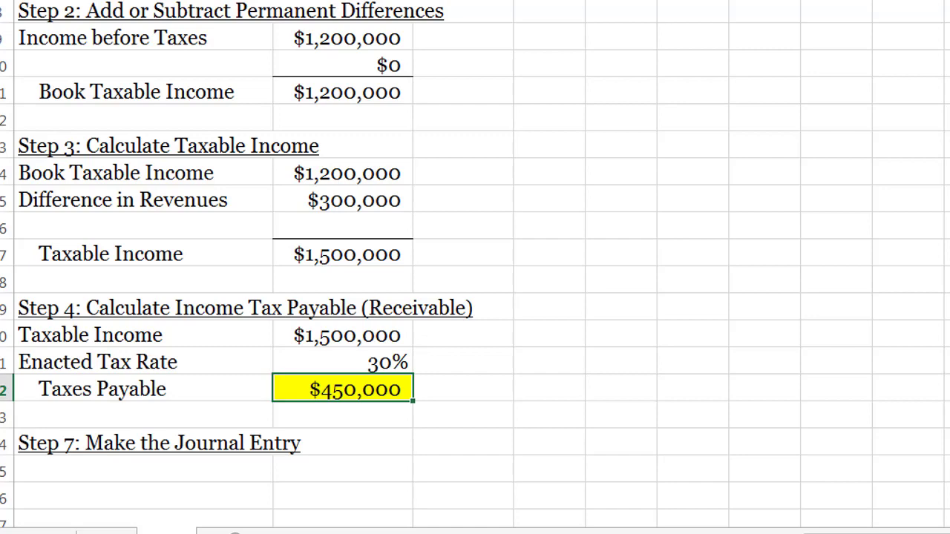
Move the "Step 7: Make the Journal Entry" heading to an empty area well to the right in the Enacted Tax Rate row.
{"action": "scroll", "coordinate": [264, 267], "scroll_direction": "down", "scroll_amount": 2}
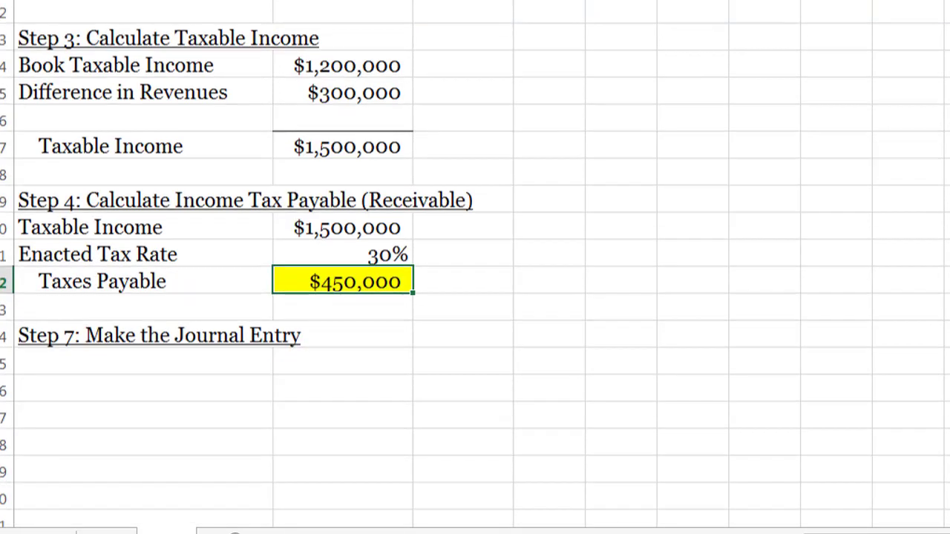
{"action": "left_click", "coordinate": [144, 281]}
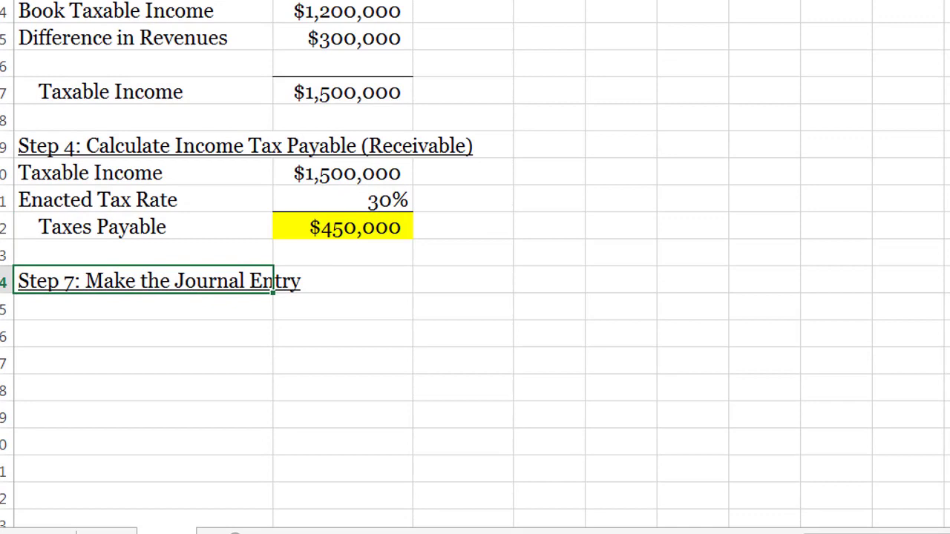
{"action": "left_click_drag", "start_coordinate": [273, 274], "coordinate": [837, 199]}
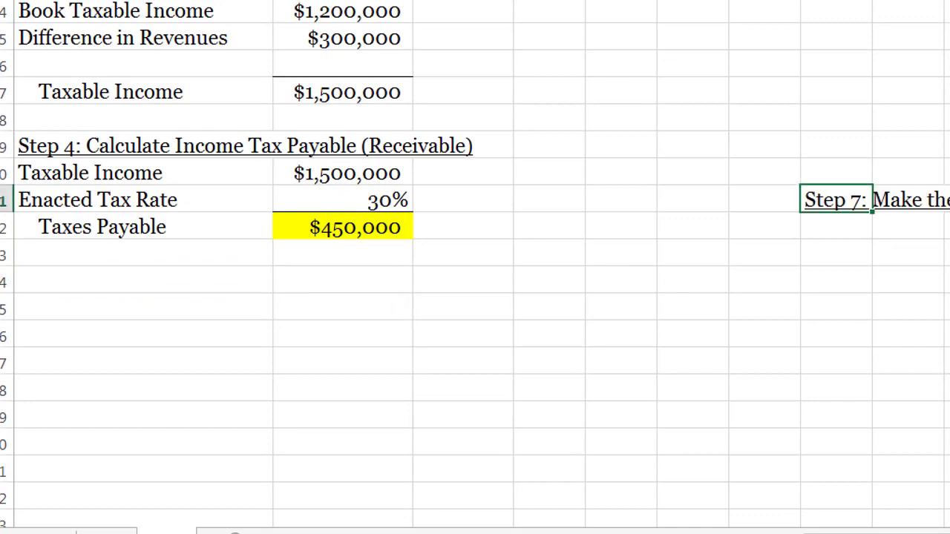
Enter the heading "Step 5: Calculat Net Deferred Taxes" two rows below Taxes Payable.
{"action": "left_click", "coordinate": [143, 281]}
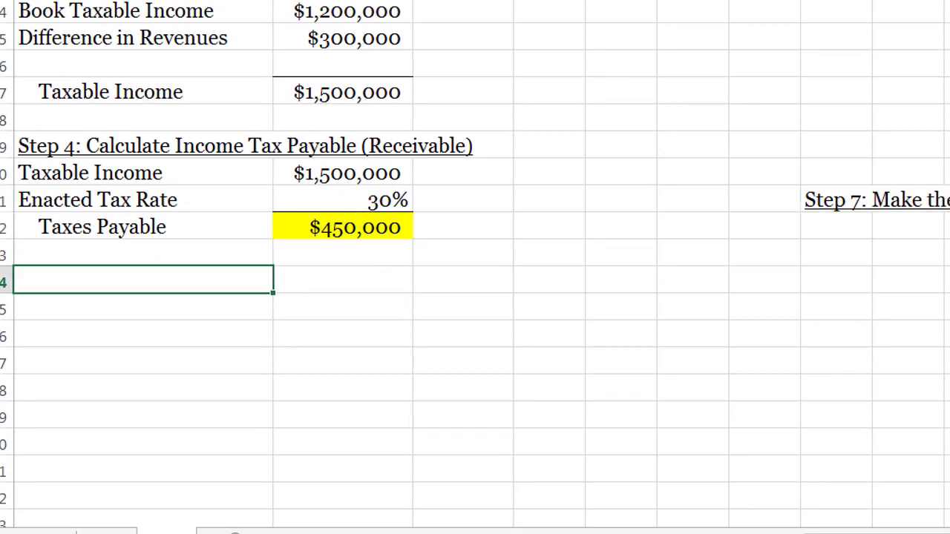
{"action": "type", "text": "Step 5:"}
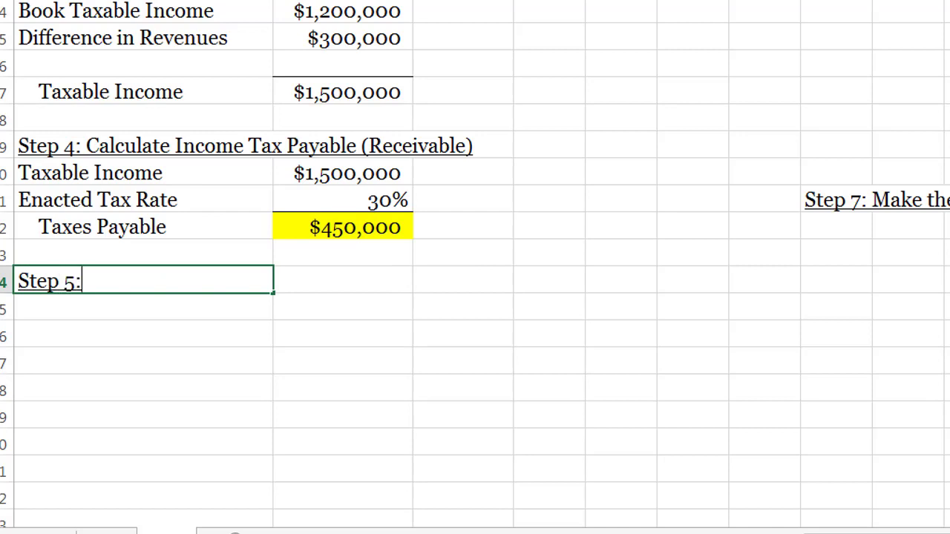
{"action": "type", "text": " Calculat N"}
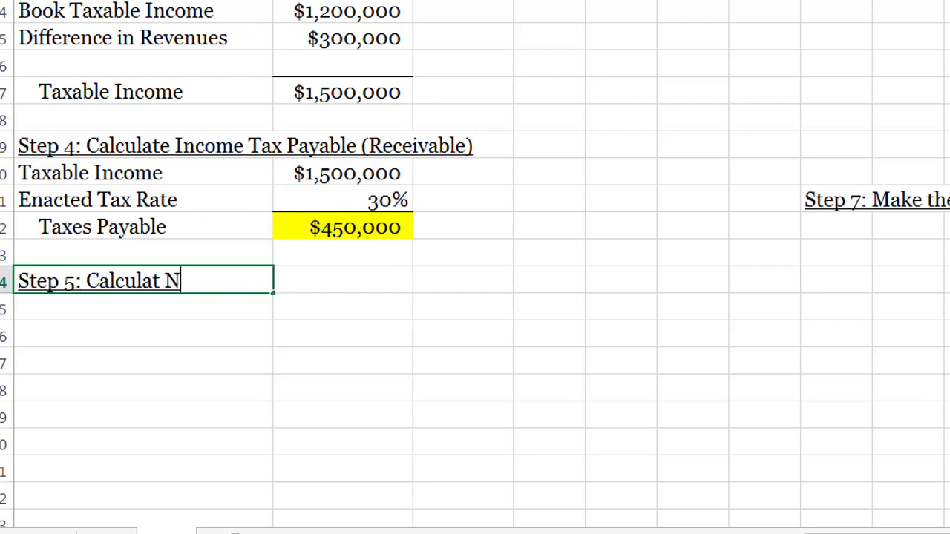
{"action": "type", "text": "et Deferred"}
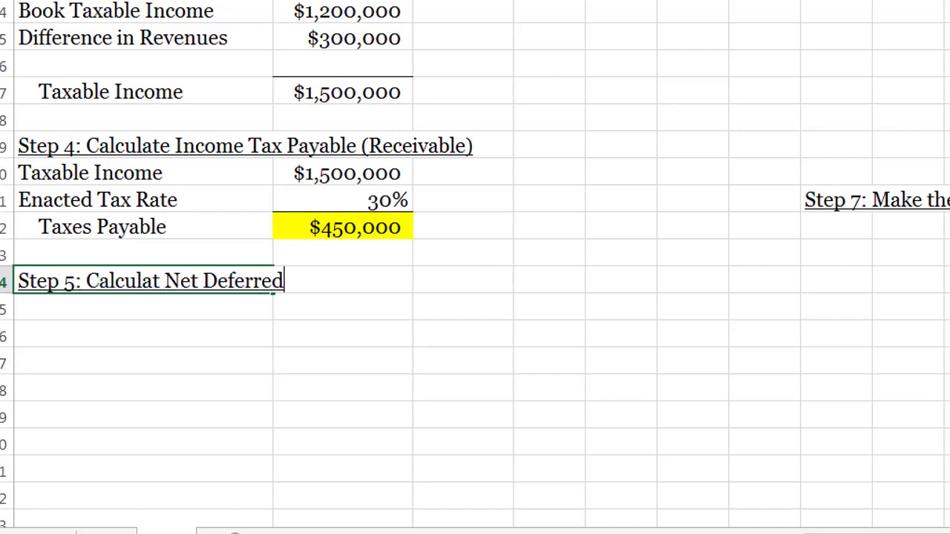
{"action": "type", "text": " Taxes"}
{"action": "key", "text": "Return"}
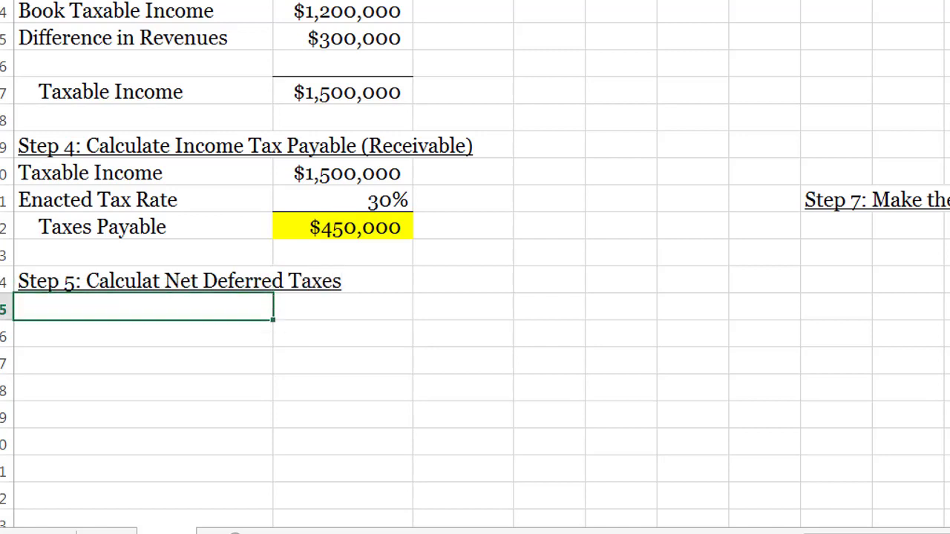
Add the column headers "Year 2", "Year 3" and "Total" in the row below the Step 5 heading, starting in the amounts column.
{"action": "key", "text": "Tab"}
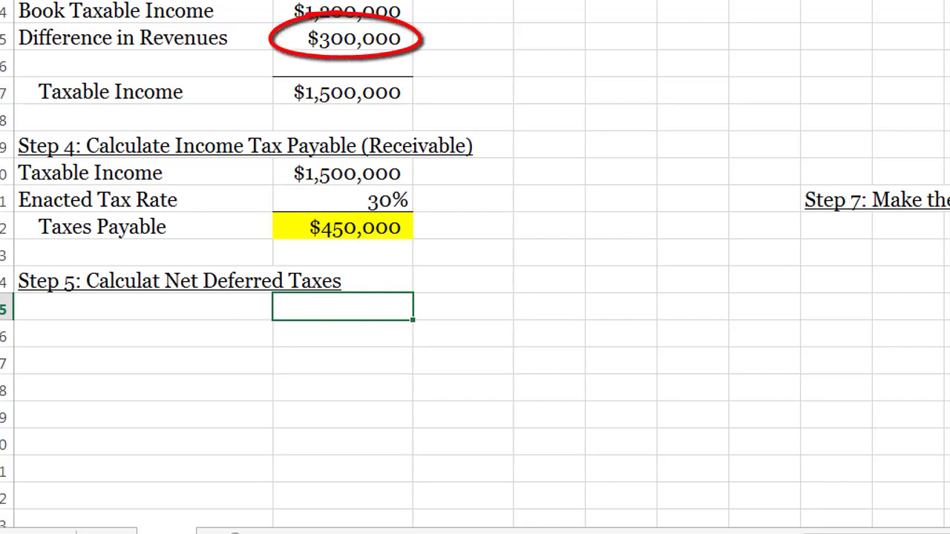
{"action": "type", "text": "Year 2"}
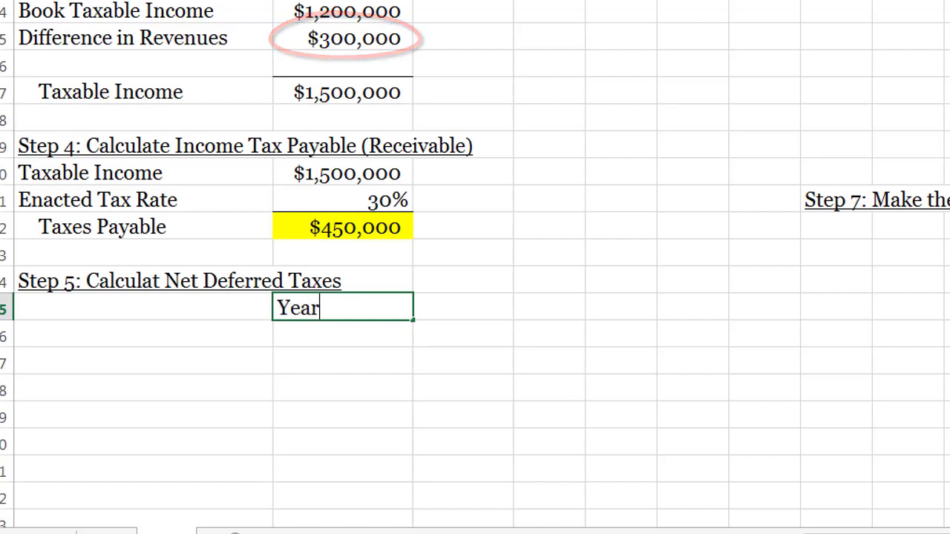
{"action": "key", "text": "Tab"}
{"action": "type", "text": "Year "}
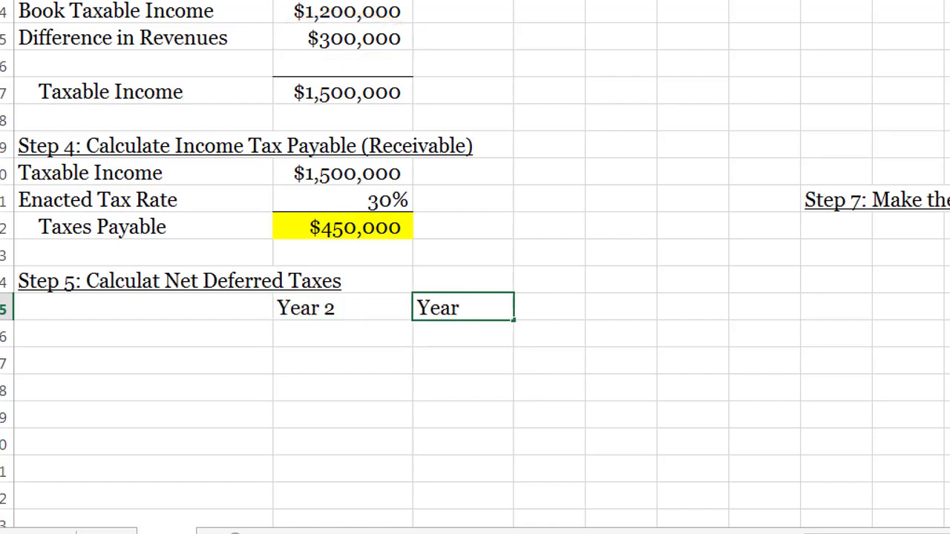
{"action": "type", "text": "3"}
{"action": "key", "text": "Tab"}
{"action": "type", "text": "Total"}
{"action": "key", "text": "Return"}
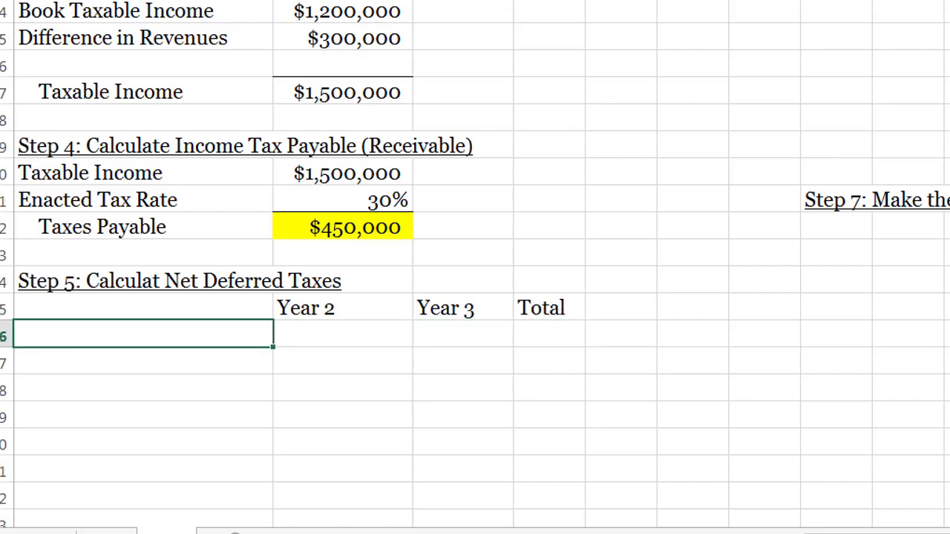
Center the Year 2, Year 3 and Total headers and give them a bottom border.
{"action": "left_click_drag", "start_coordinate": [343, 308], "coordinate": [548, 308]}
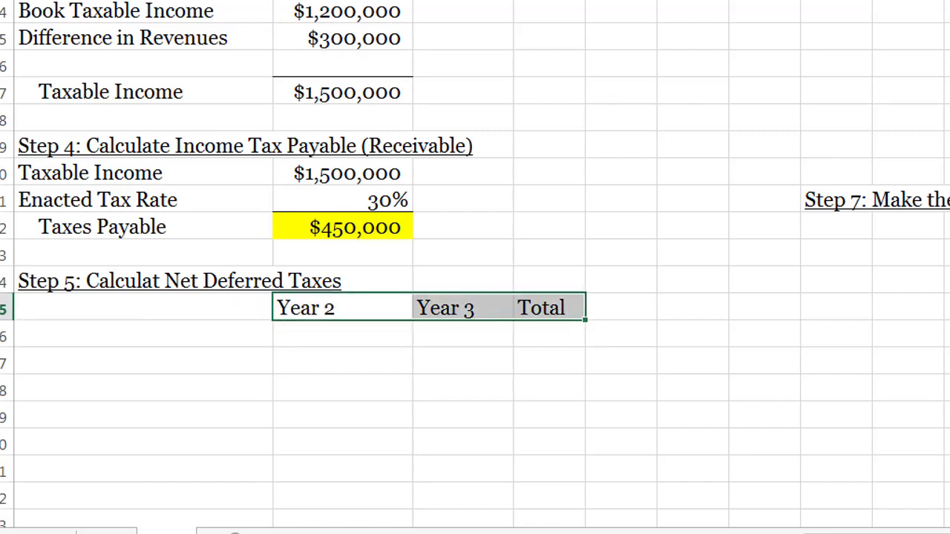
{"action": "key", "text": "alt+h"}
{"action": "key", "text": "a"}
{"action": "key", "text": "c"}
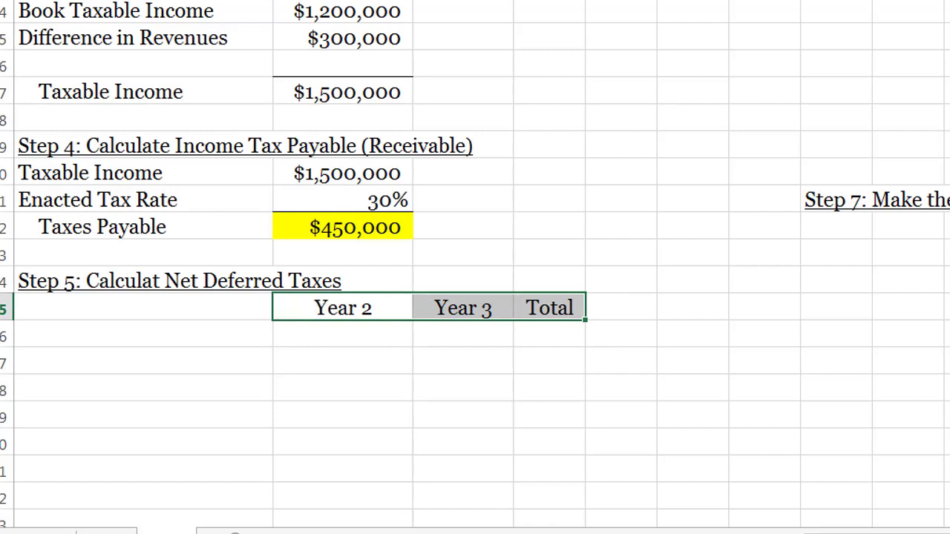
{"action": "key", "text": "alt+h"}
{"action": "key", "text": "b"}
{"action": "key", "text": "o"}
Widen the Total column slightly.
{"action": "left_click_drag", "start_coordinate": [142, 389], "coordinate": [142, 363]}
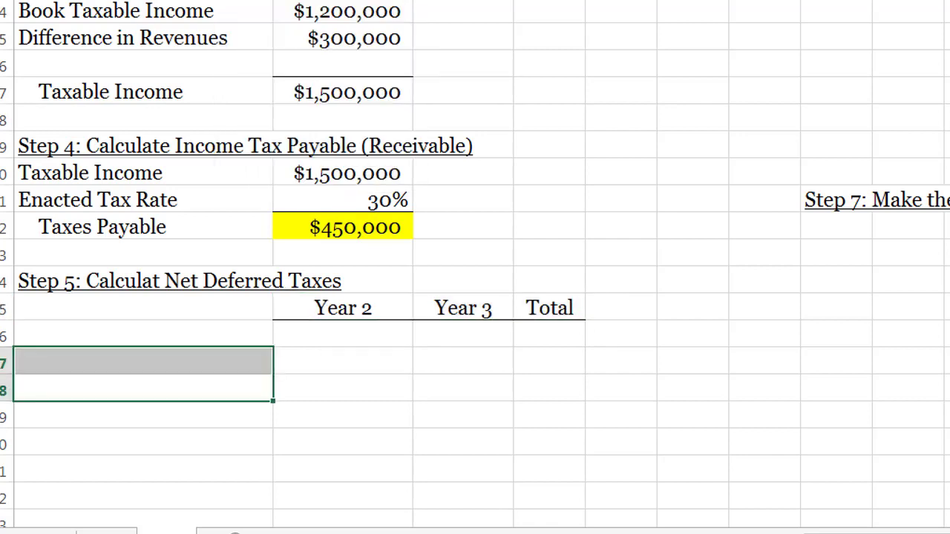
{"action": "left_click_drag", "start_coordinate": [586, 0], "coordinate": [611, 0]}
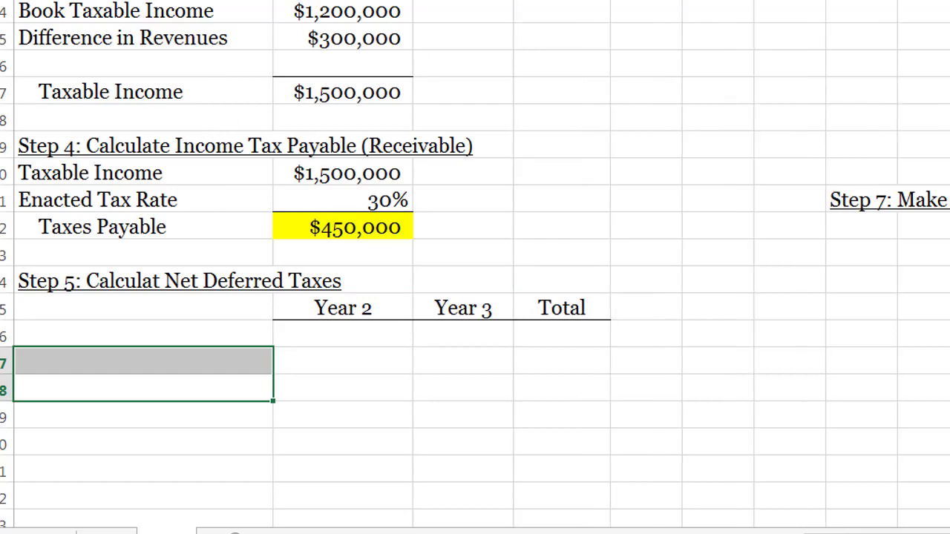
Correct the spelling in the Step 5 heading to "Calculate".
{"action": "left_click", "coordinate": [142, 334]}
{"action": "key", "text": "Up"}
{"action": "key", "text": "Up"}
{"action": "key", "text": "Up"}
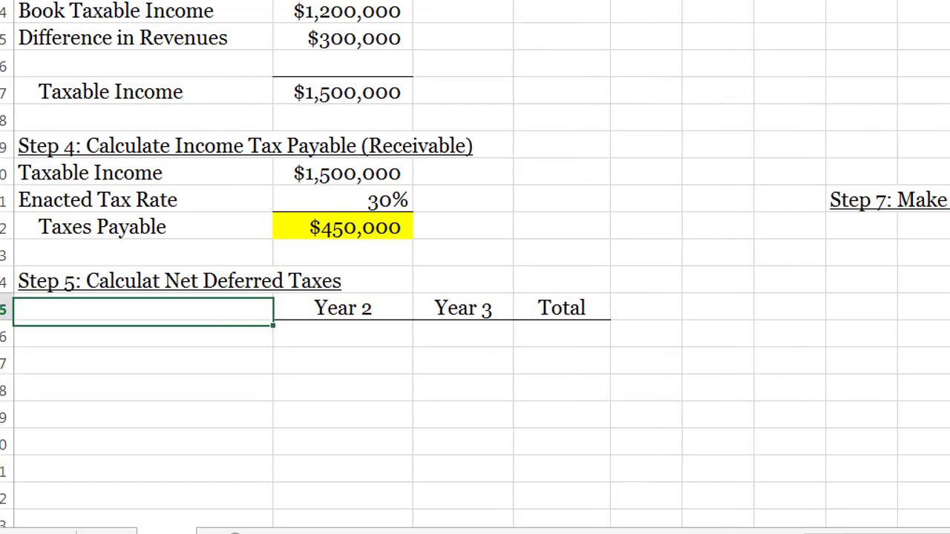
{"action": "key", "text": "Down"}
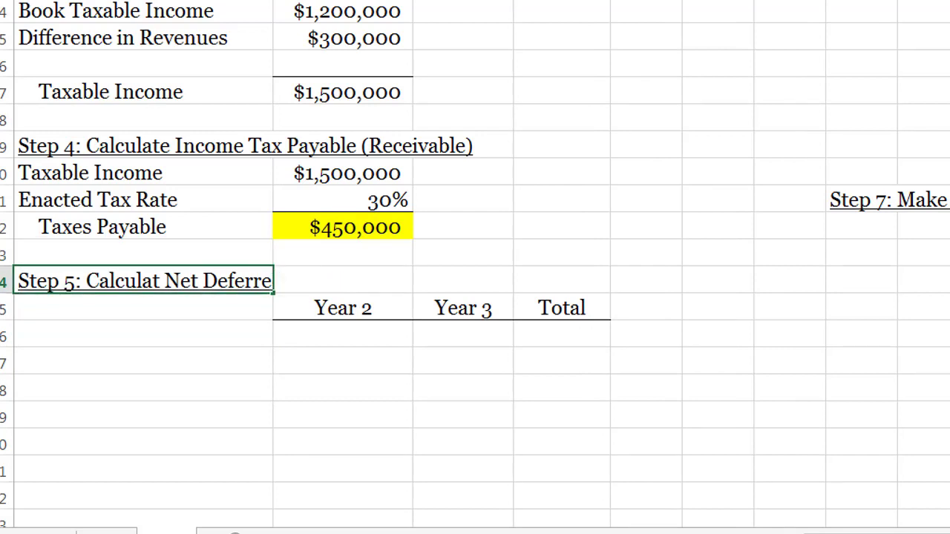
{"action": "type", "text": "e"}
{"action": "key", "text": "Return"}
Enter the row label "GAAP Revenues" below the Step 5 column headers and remove its indent.
{"action": "key", "text": "Down"}
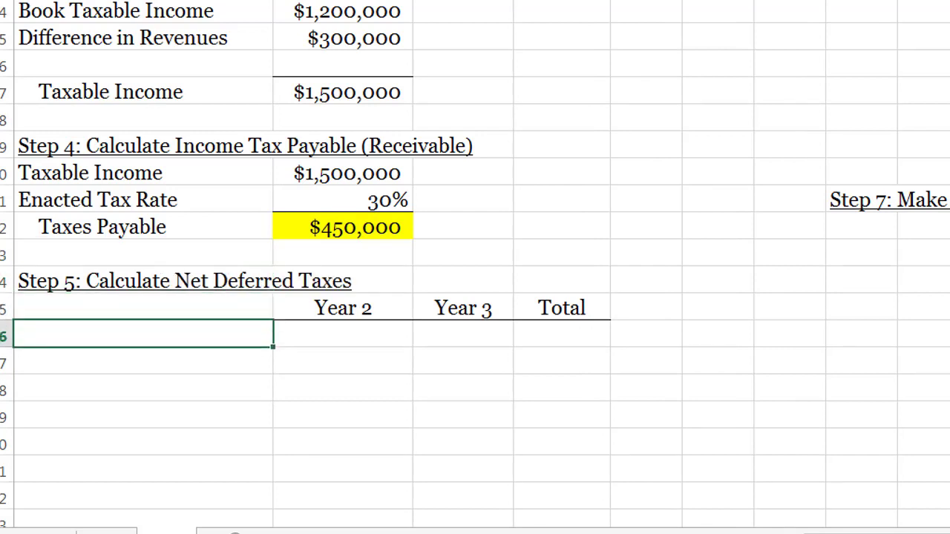
{"action": "type", "text": "GAAP"}
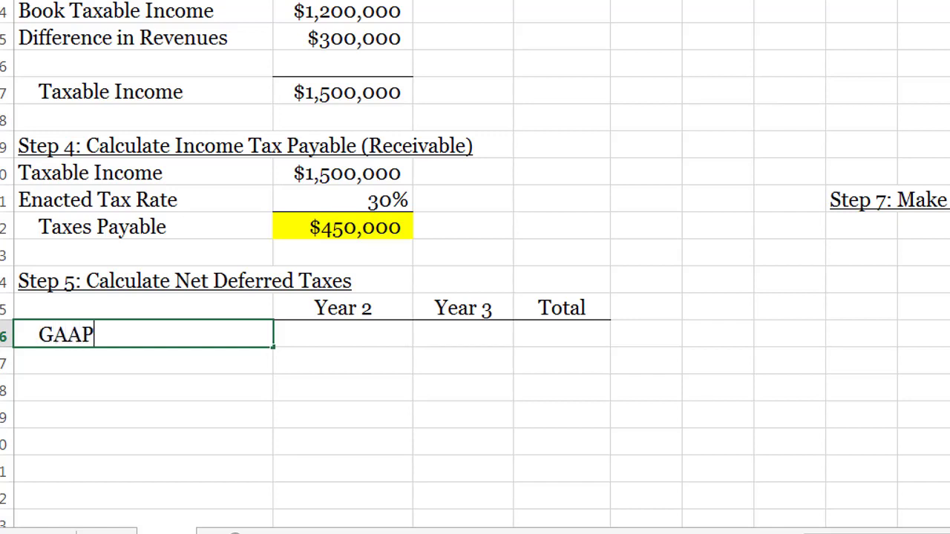
{"action": "type", "text": " Revenues"}
{"action": "key", "text": "Return"}
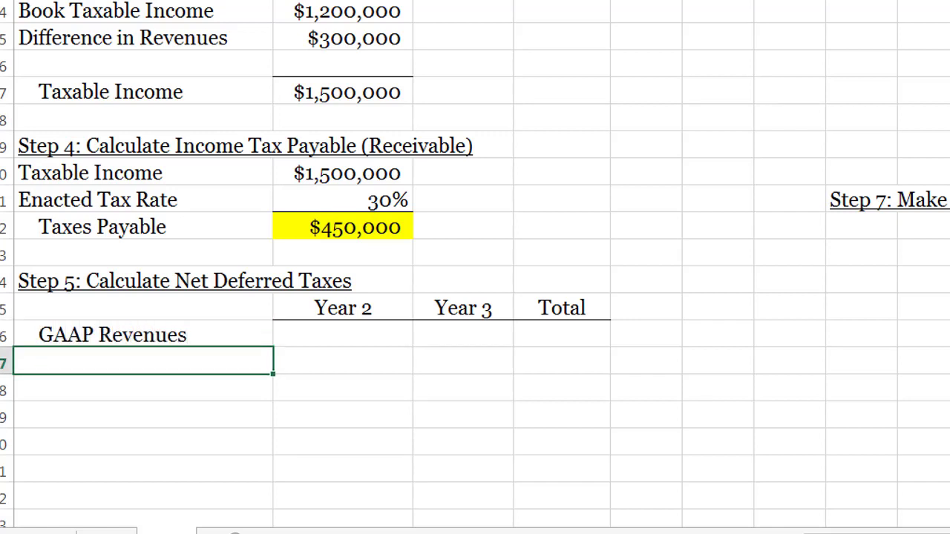
{"action": "key", "text": "Up"}
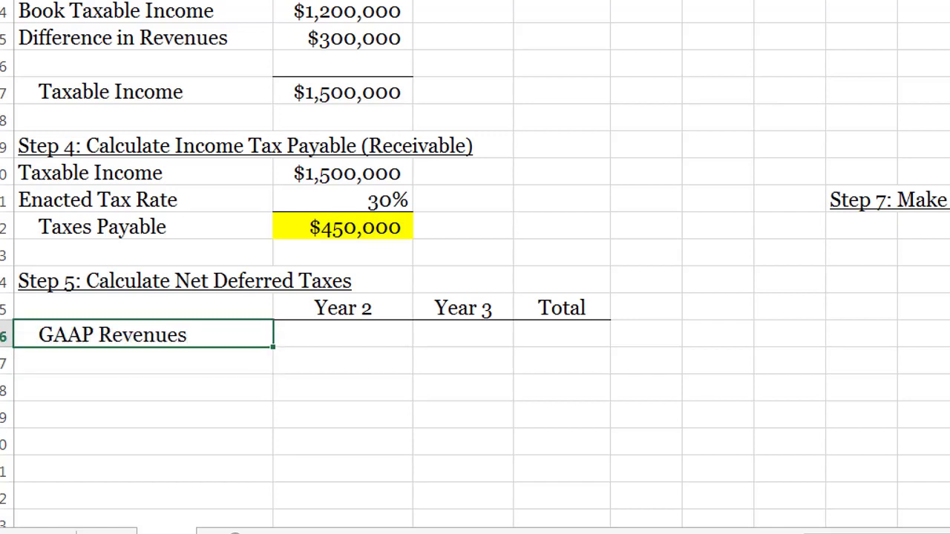
{"action": "key", "text": "ctrl+alt+shift+Tab"}
{"action": "key", "text": "ctrl+alt+shift+Tab"}
Enter GAAP Revenues of 4,050,000 for Year 2 and 2,250,000 for Year 3 from the problem text.
{"action": "key", "text": "Right"}
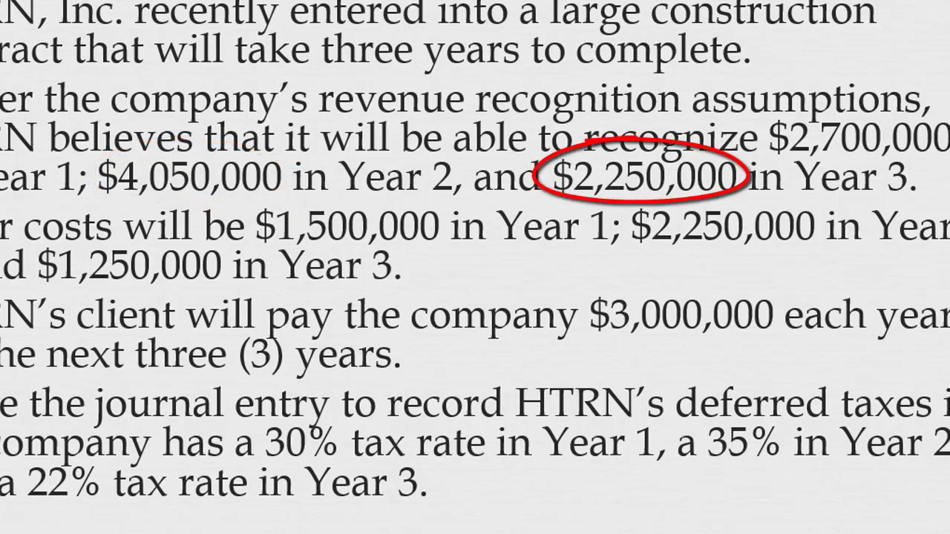
{"action": "key", "text": "alt+Tab"}
{"action": "type", "text": "4,050,"}
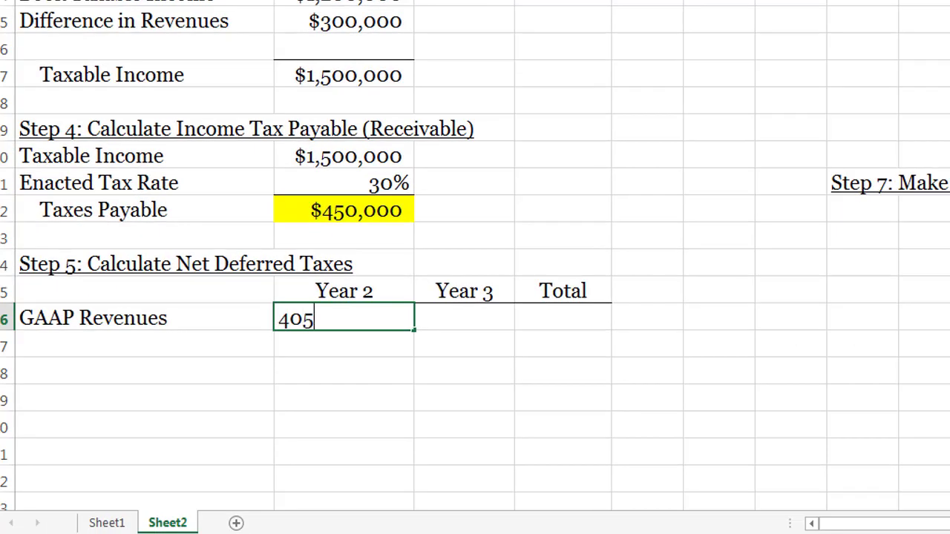
{"action": "type", "text": "000"}
{"action": "key", "text": "Tab"}
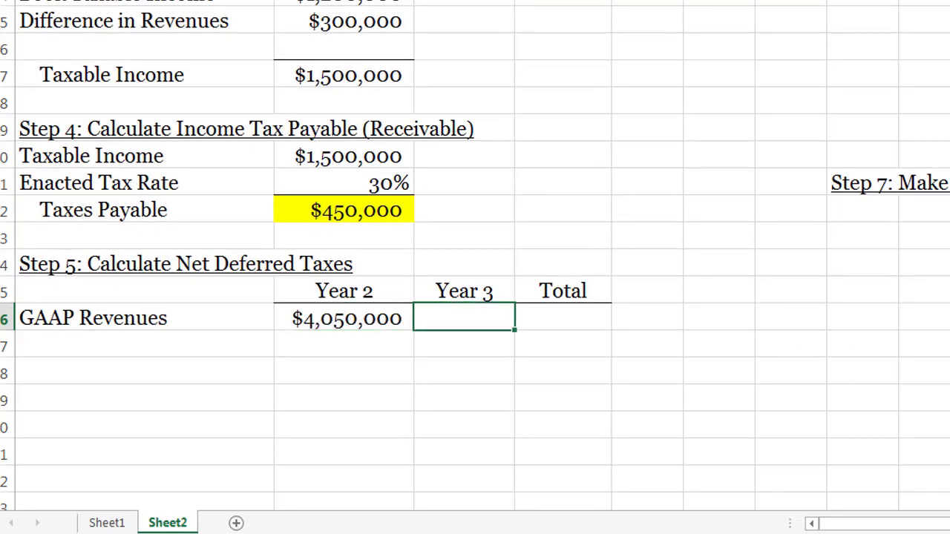
{"action": "type", "text": "2,250,00"}
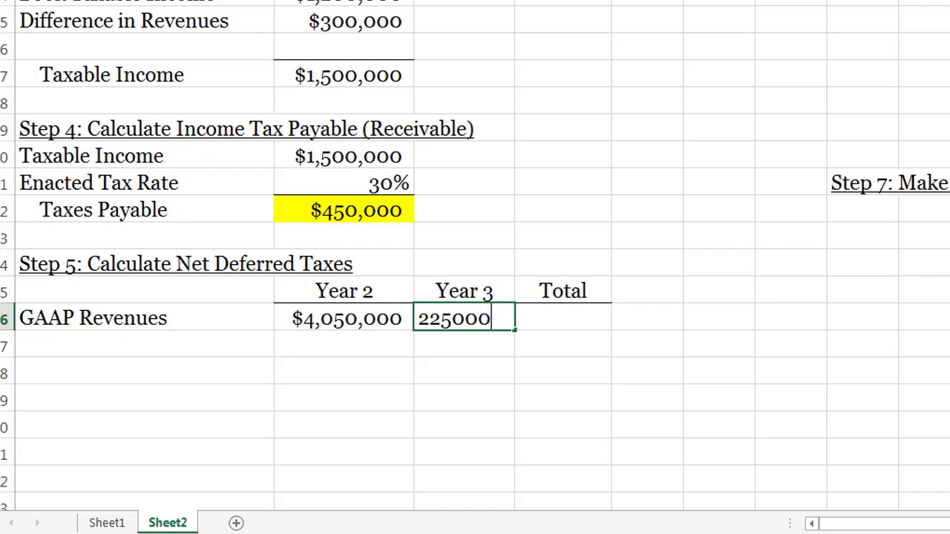
{"action": "type", "text": "0"}
{"action": "key", "text": "Return"}
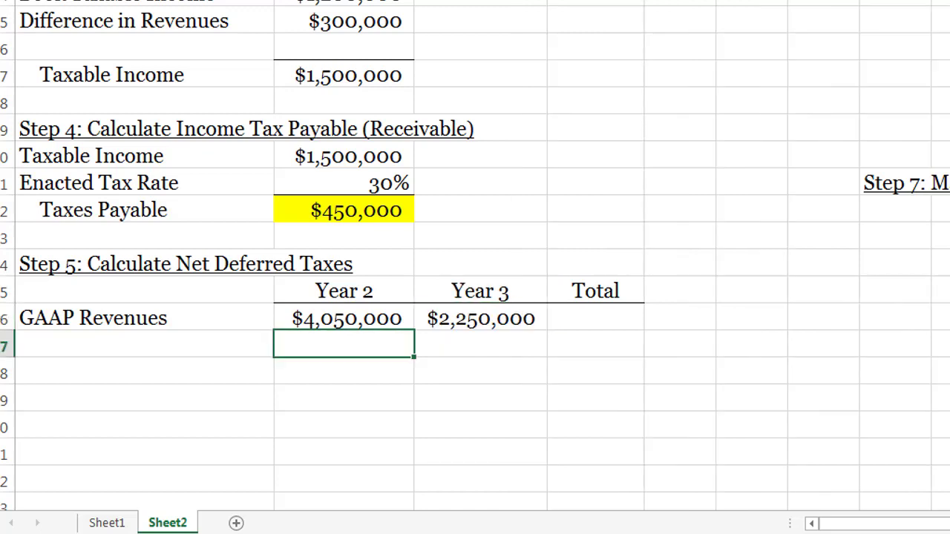
Enter the row label "Tax Revenue" below GAAP Revenues and remove its indent.
{"action": "key", "text": "Left"}
{"action": "type", "text": "Tax "}
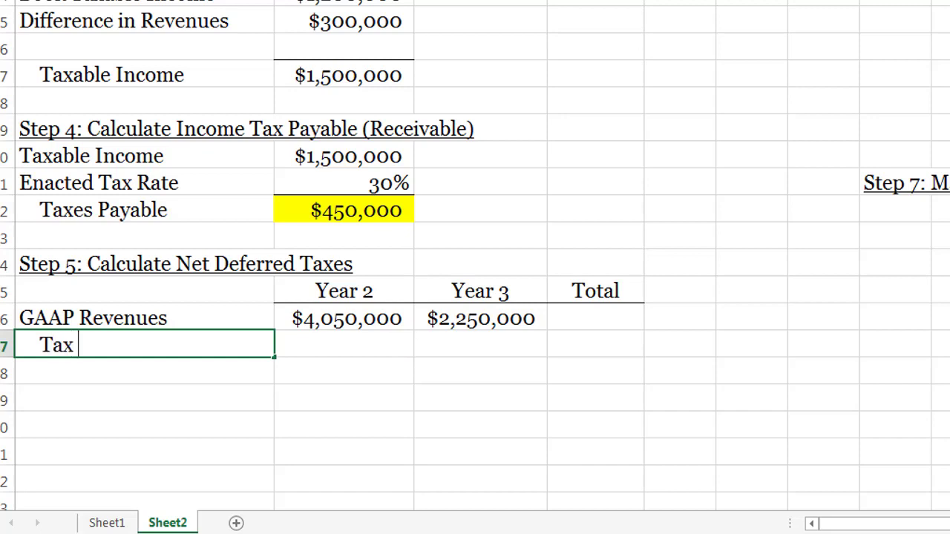
{"action": "type", "text": " Revenue"}
{"action": "key", "text": "Return"}
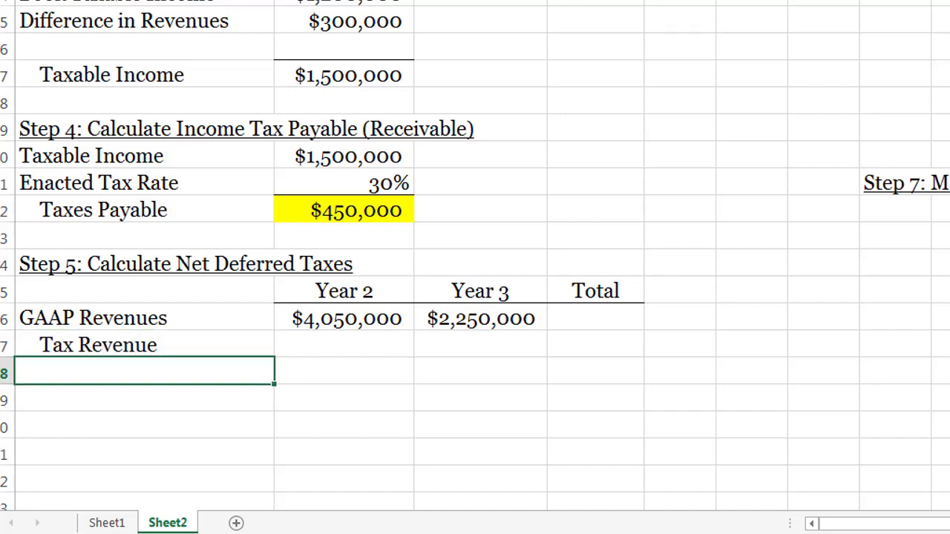
{"action": "key", "text": "Up"}
{"action": "key", "text": "alt+h"}
{"action": "key", "text": "5"}
Enter Tax Revenue of 3,000,000 for both Year 2 and Year 3.
{"action": "key", "text": "Right"}
{"action": "type", "text": "30"}
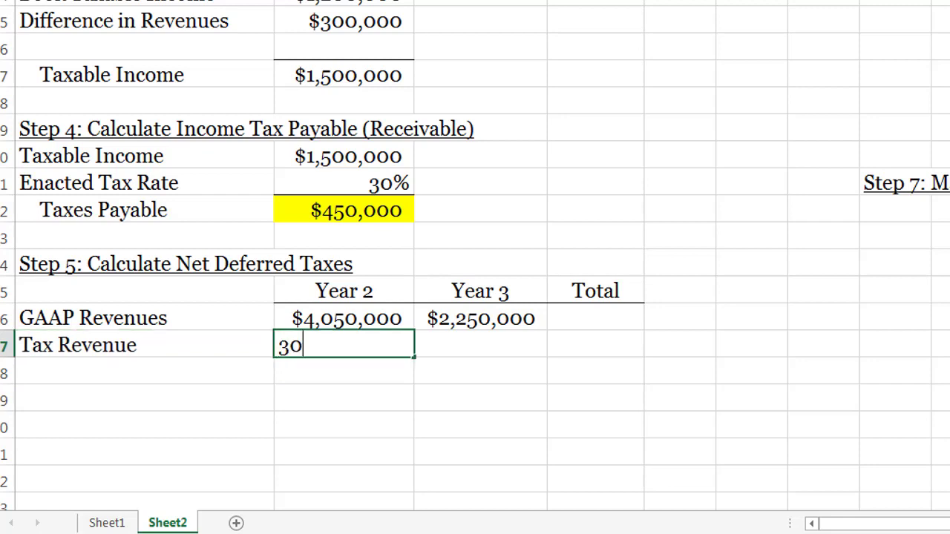
{"action": "type", "text": ",000,00000"}
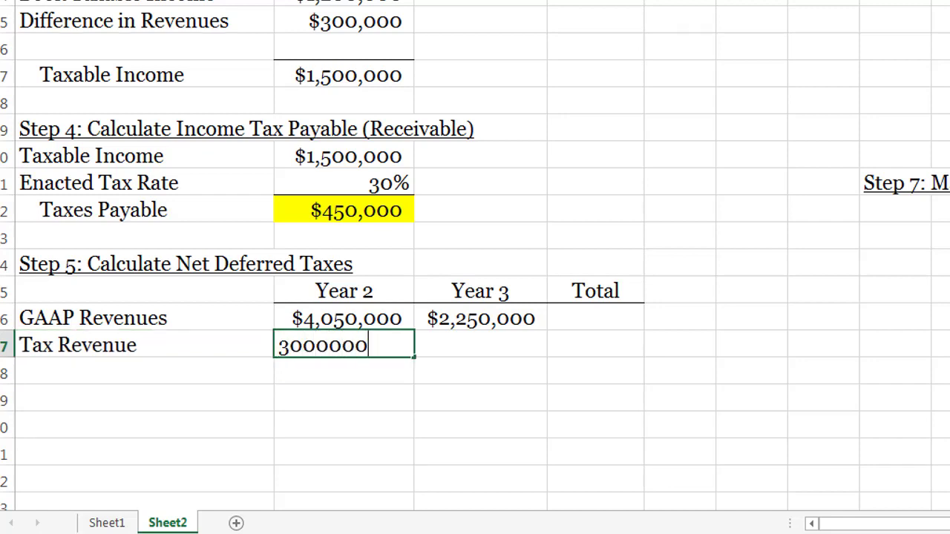
{"action": "key", "text": "Tab"}
{"action": "key", "text": "Left"}
{"action": "type", "text": "30"}
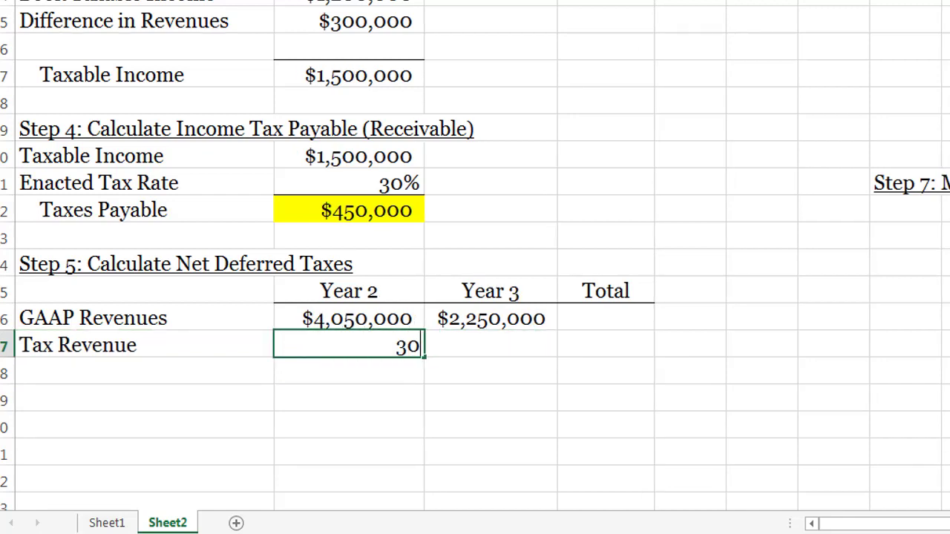
{"action": "type", "text": "00000"}
{"action": "key", "text": "Tab"}
{"action": "type", "text": "3000000"}
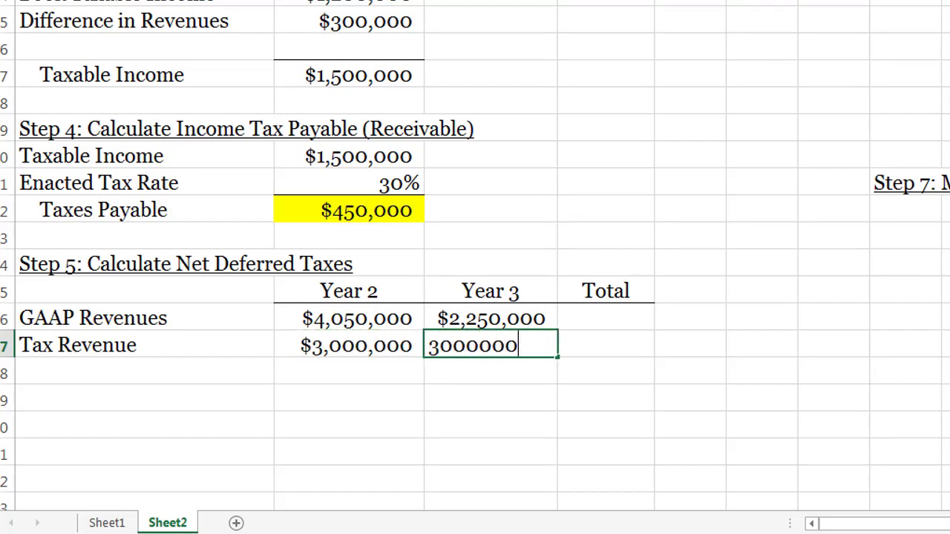
{"action": "key", "text": "Return"}
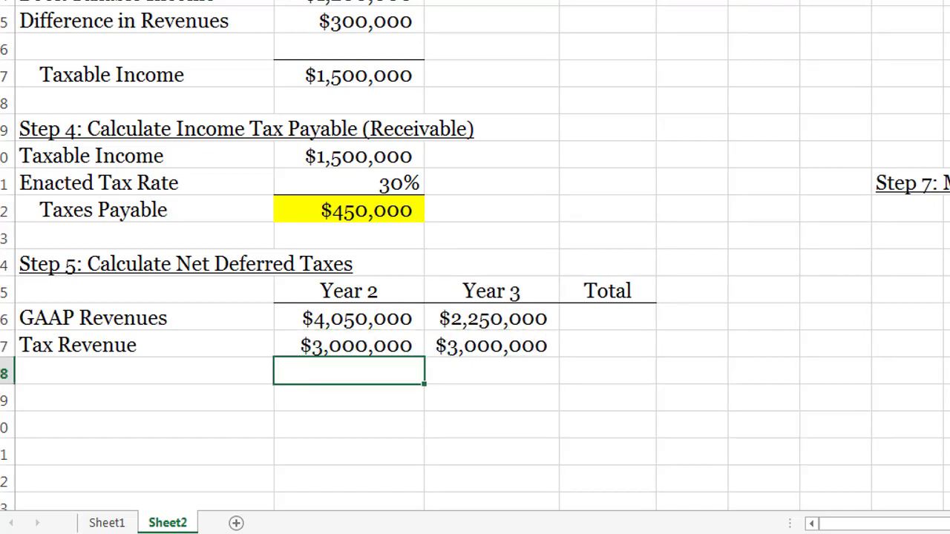
Enter the row label "Difference in Revenues" below Tax Revenue, remove its italics and indent it two levels.
{"action": "key", "text": "Left"}
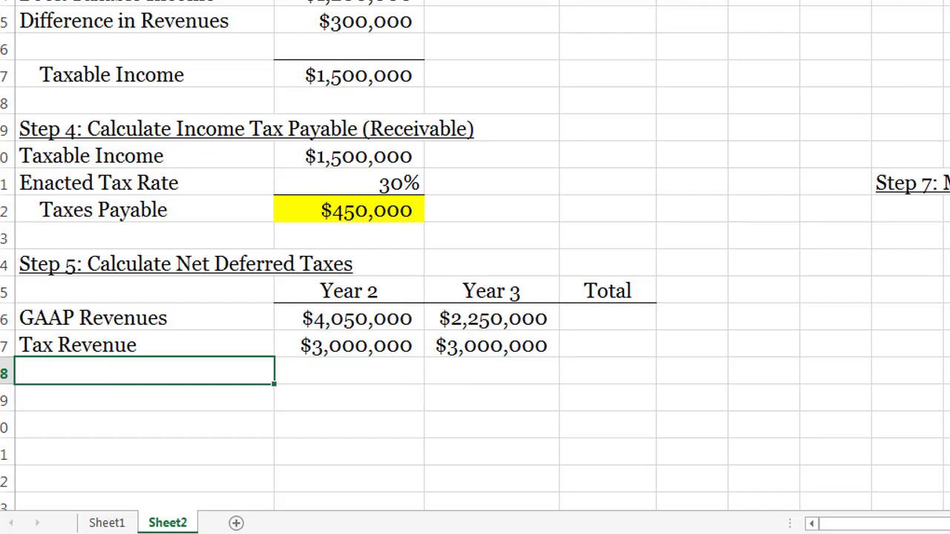
{"action": "type", "text": "Differe"}
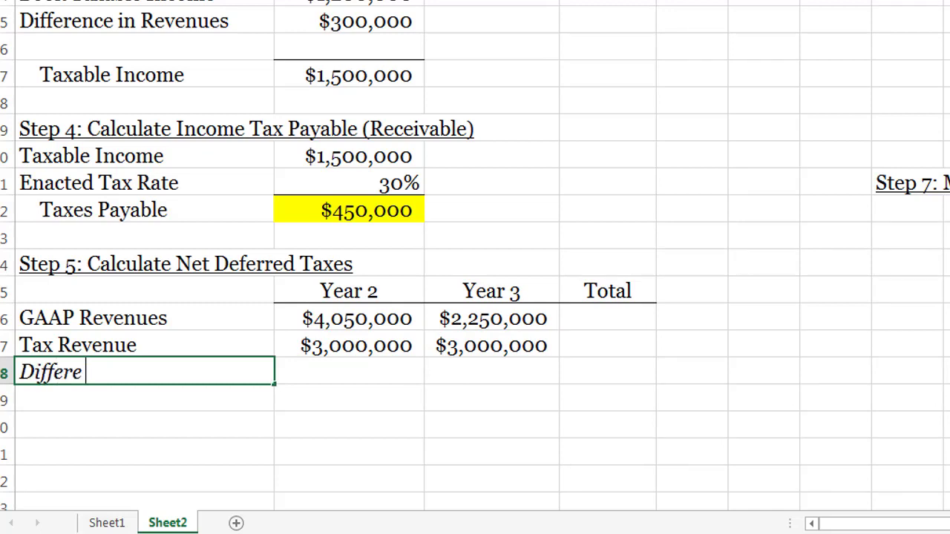
{"action": "type", "text": "nce in Revenues"}
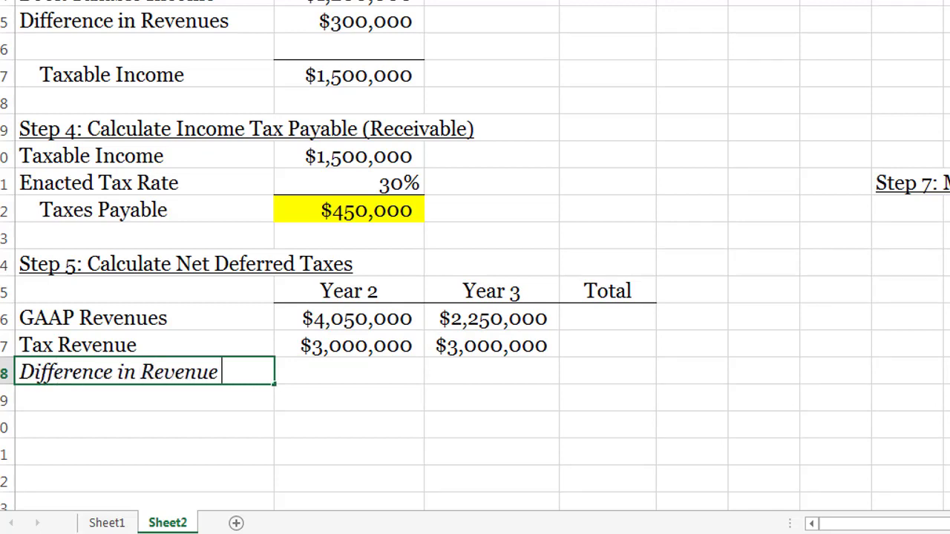
{"action": "key", "text": "Return"}
{"action": "key", "text": "Up"}
{"action": "key", "text": "ctrl+i"}
{"action": "key", "text": "ctrl+alt+Tab"}
{"action": "key", "text": "ctrl+alt+Tab"}
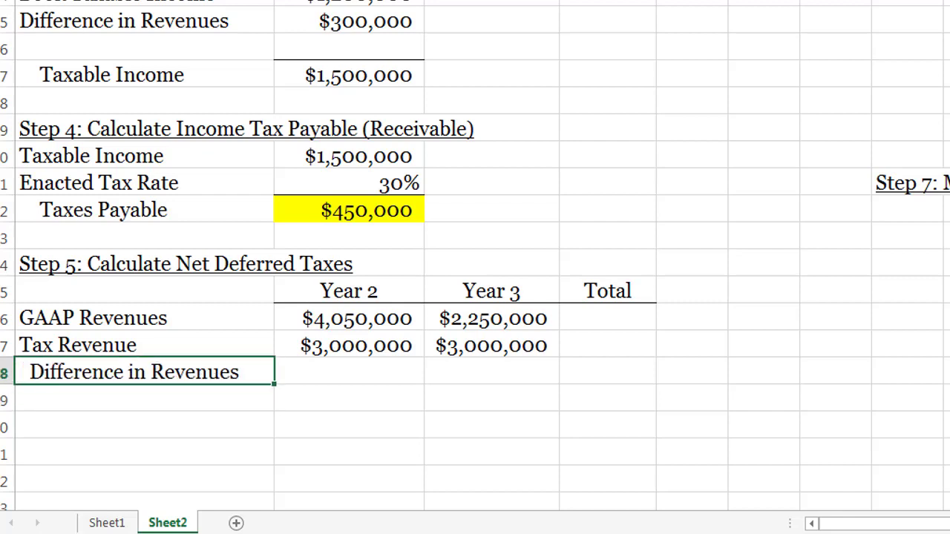
Add a top border to the Year 2 and Year 3 cells of the Difference in Revenues row.
{"action": "key", "text": "Right"}
{"action": "key", "text": "shift+Up"}
{"action": "key", "text": "shift+Right"}
{"action": "key", "text": "shift+Down"}
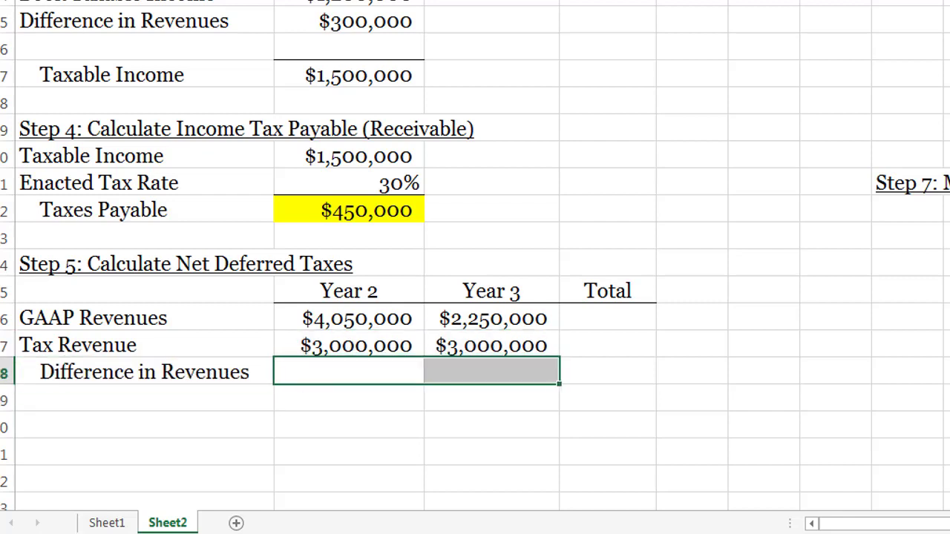
{"action": "key", "text": "alt+h"}
{"action": "key", "text": "b"}
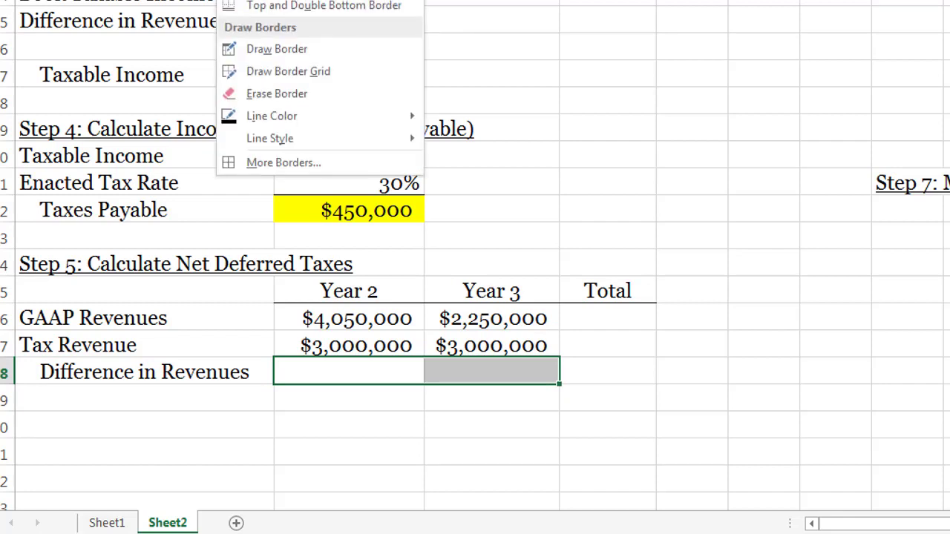
{"action": "key", "text": "p"}
{"action": "key", "text": "shift+Left"}
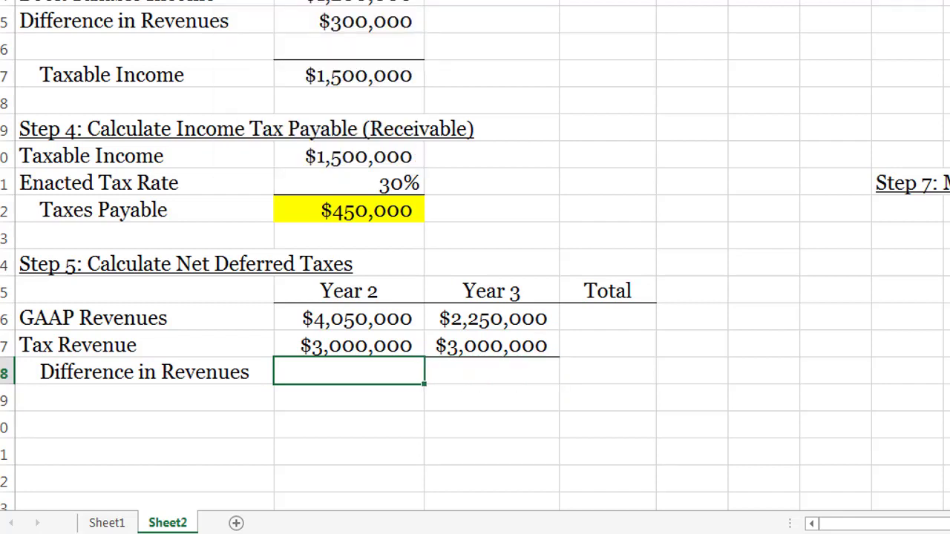
Calculate the Year 2 difference in revenues with =B26-B27 and copy the formula to Year 3.
{"action": "type", "text": "="}
{"action": "key", "text": "Up"}
{"action": "key", "text": "Up"}
{"action": "type", "text": "-"}
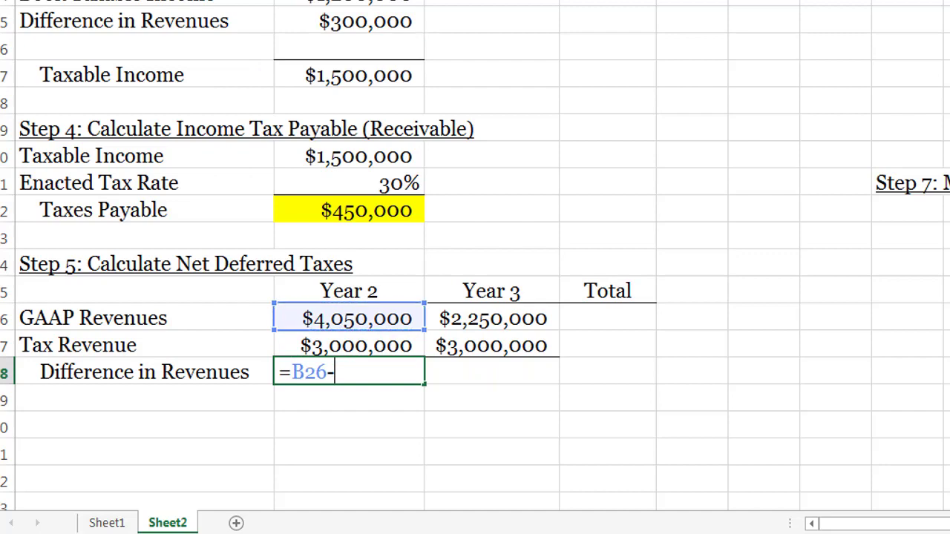
{"action": "key", "text": "Up"}
{"action": "key", "text": "Return"}
{"action": "key", "text": "Up"}
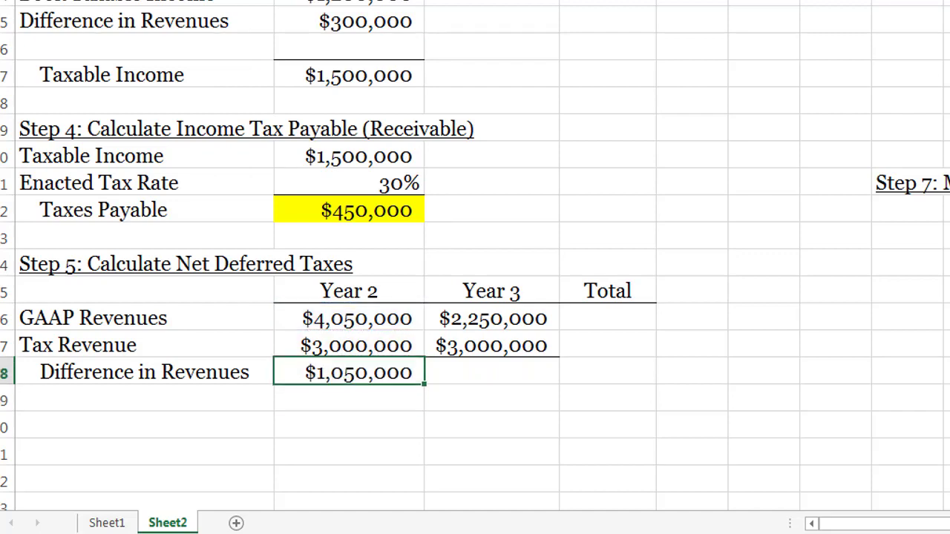
{"action": "key", "text": "ctrl+c"}
{"action": "key", "text": "Right"}
{"action": "key", "text": "ctrl+v"}
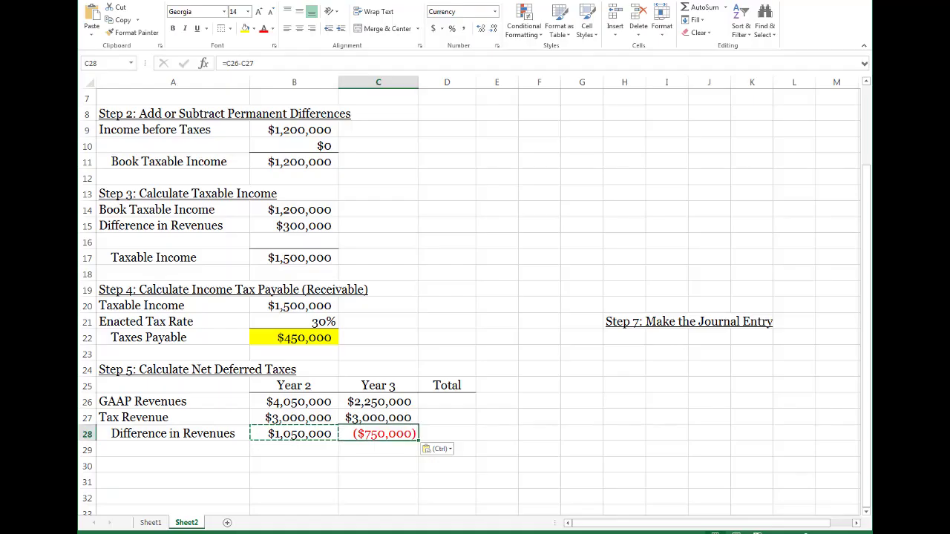
Enter the row label "Enacted Tax Rate" below Difference in Revenues.
{"action": "left_click", "coordinate": [172, 450]}
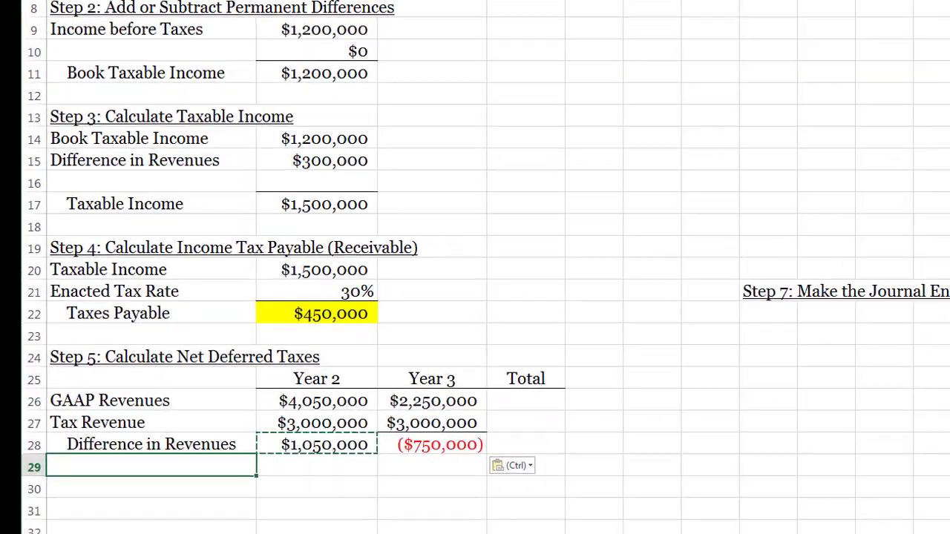
{"action": "type", "text": "En"}
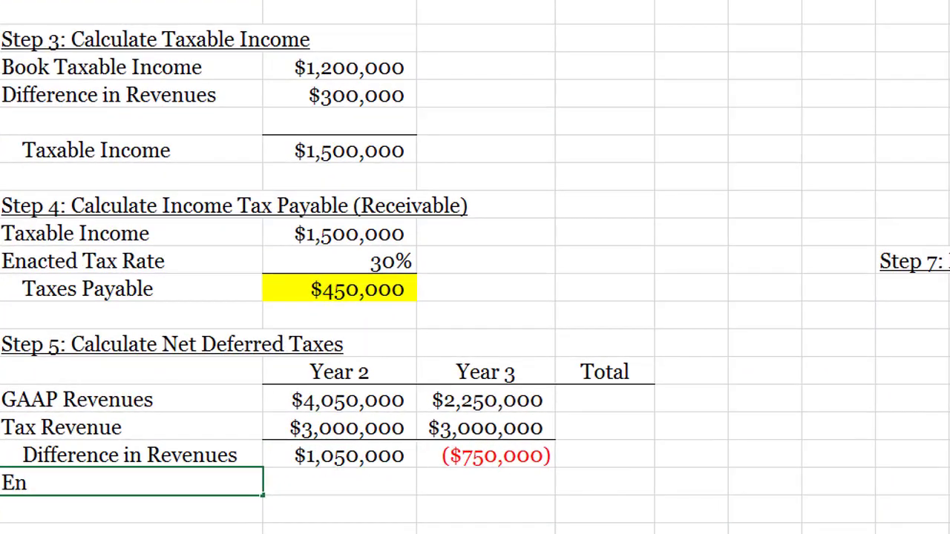
{"action": "type", "text": "acted Taxe"}
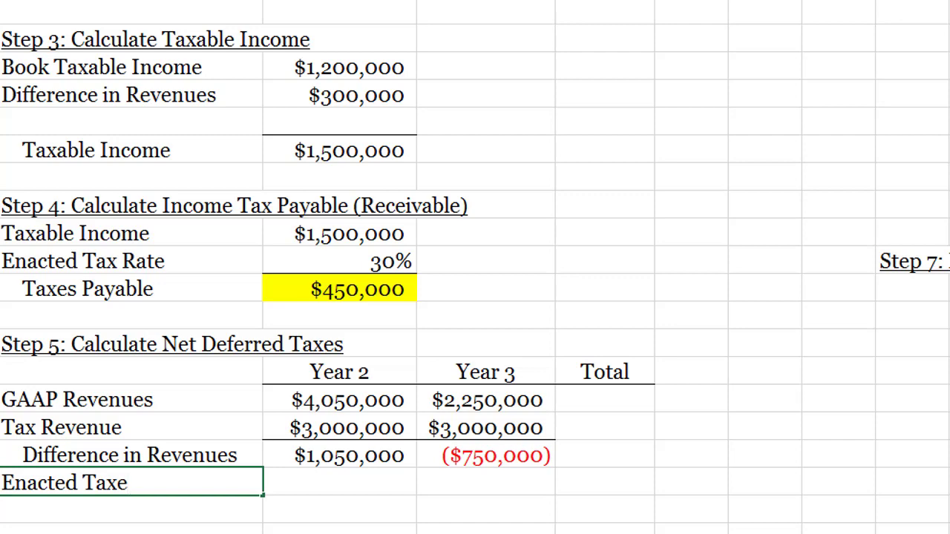
{"action": "key", "text": "BackSpace"}
{"action": "type", "text": "Rate"}
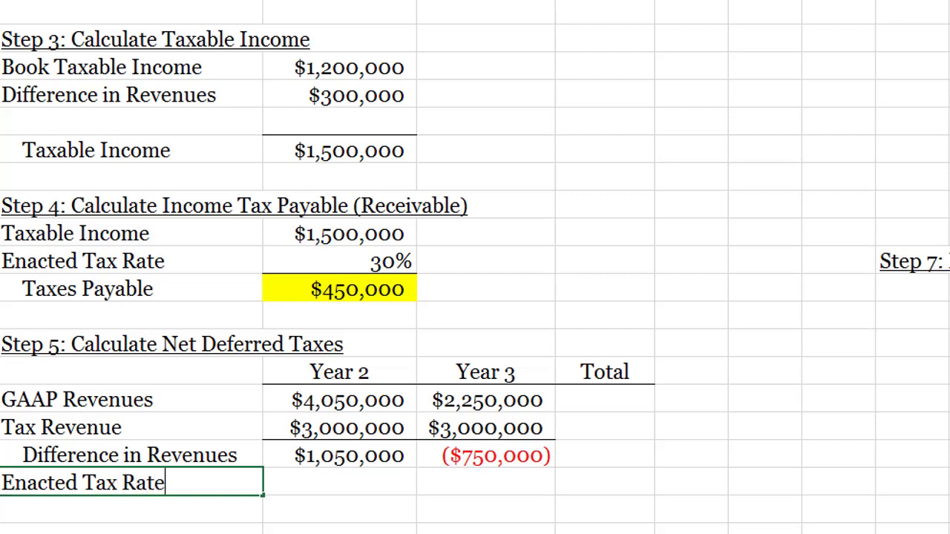
{"action": "key", "text": "Tab"}
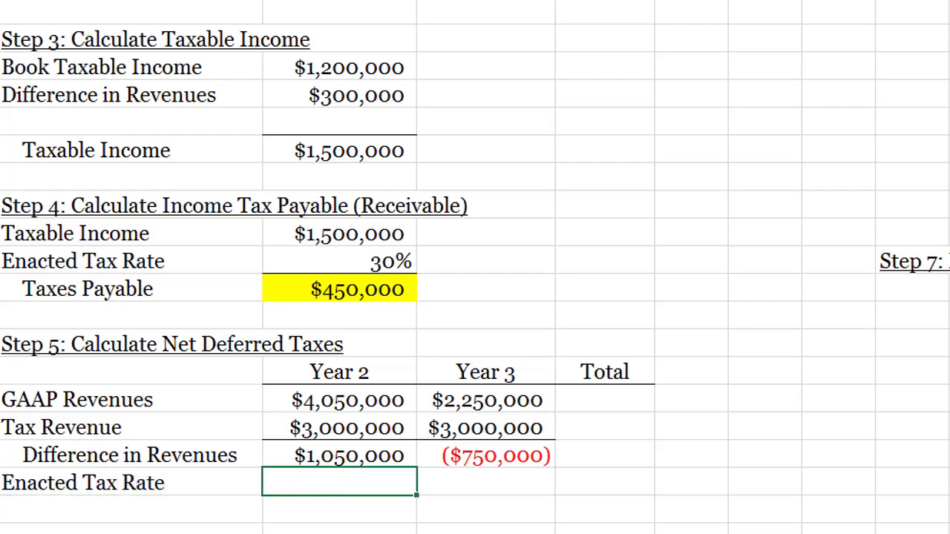
Enter enacted tax rates of 35% for Year 2 and 22% for Year 3.
{"action": "type", "text": "35%"}
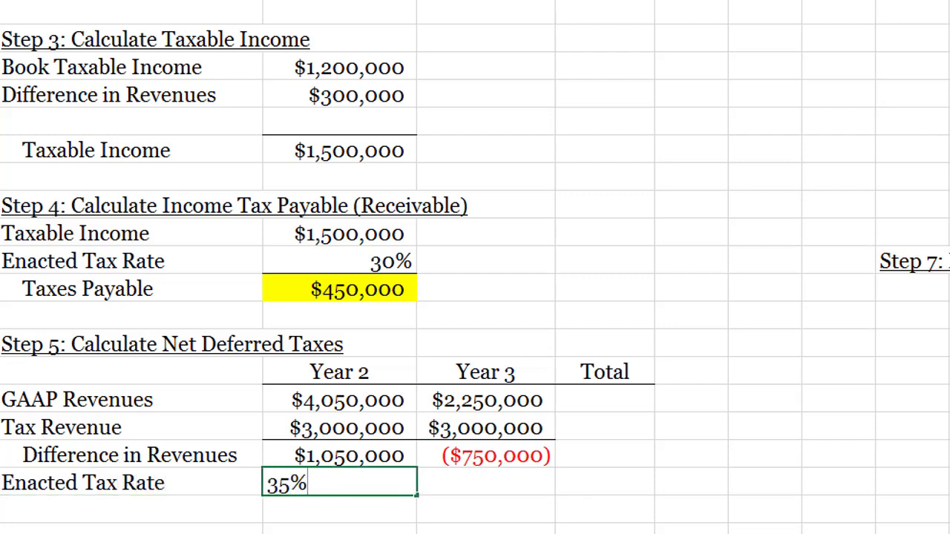
{"action": "key", "text": "Tab"}
{"action": "type", "text": "22%"}
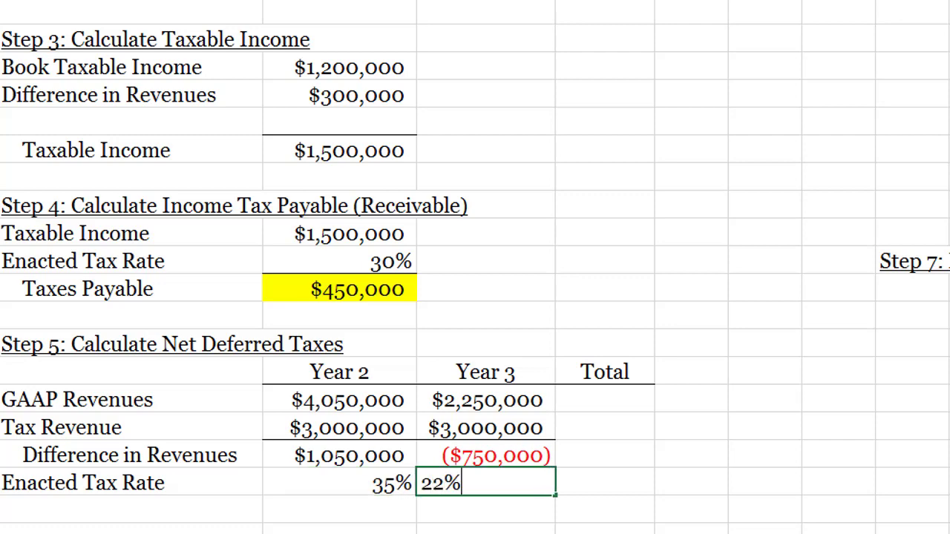
{"action": "key", "text": "Return"}
Calculate the Year 2 deferred tax below its tax rate with =B28*B29 and copy the formula to Year 3.
{"action": "key", "text": "Right"}
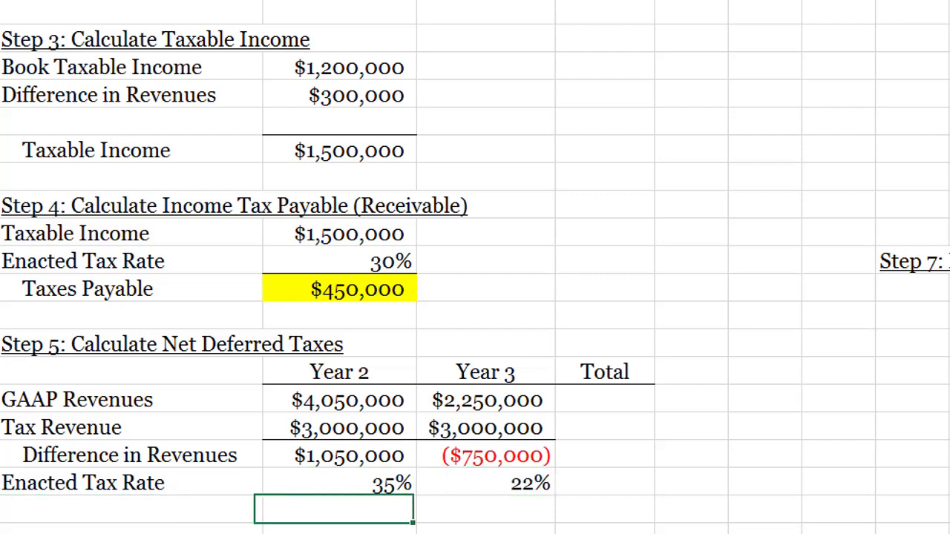
{"action": "key", "text": "shift+Right"}
{"action": "key", "text": "shift+Up"}
{"action": "type", "text": "="}
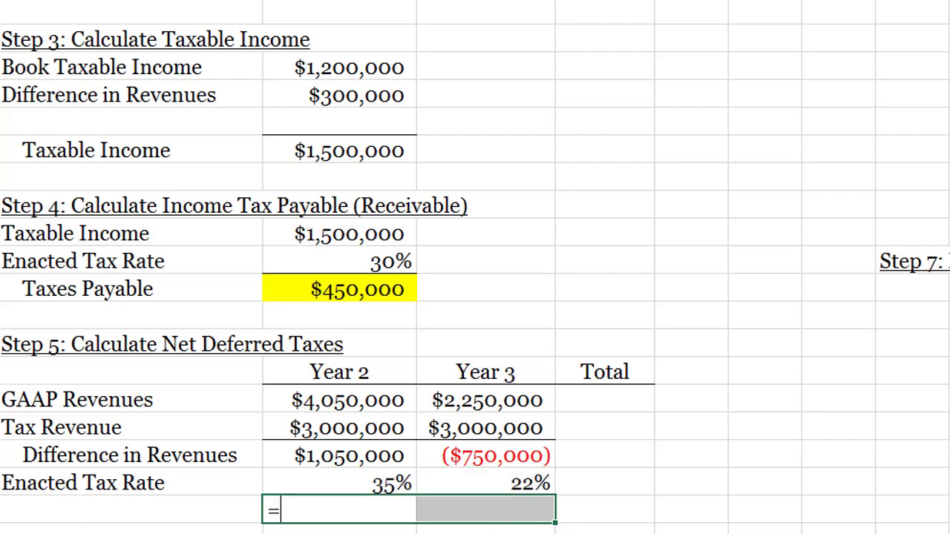
{"action": "key", "text": "Up"}
{"action": "key", "text": "Up"}
{"action": "type", "text": "*"}
{"action": "key", "text": "Up"}
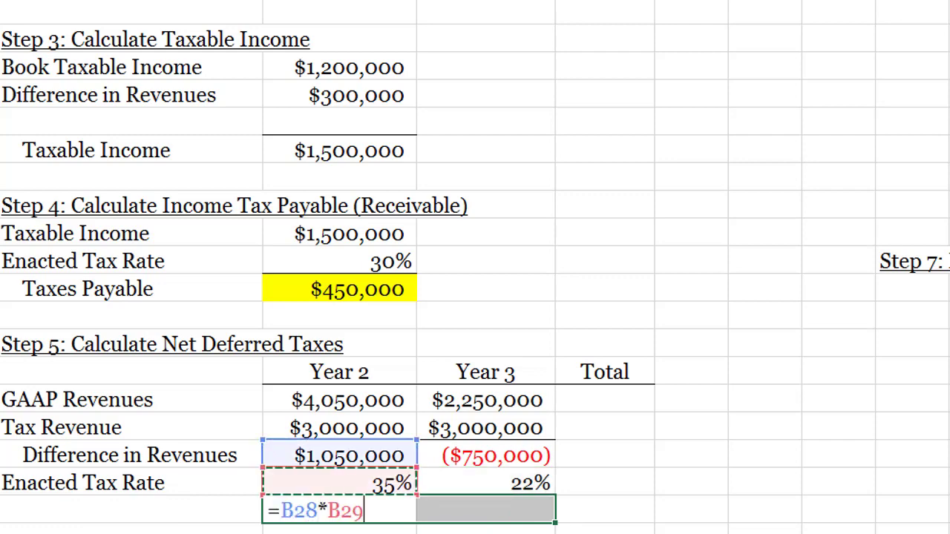
{"action": "key", "text": "Return"}
{"action": "key", "text": "Left"}
{"action": "key", "text": "ctrl+c"}
{"action": "key", "text": "Right"}
{"action": "key", "text": "ctrl+v"}
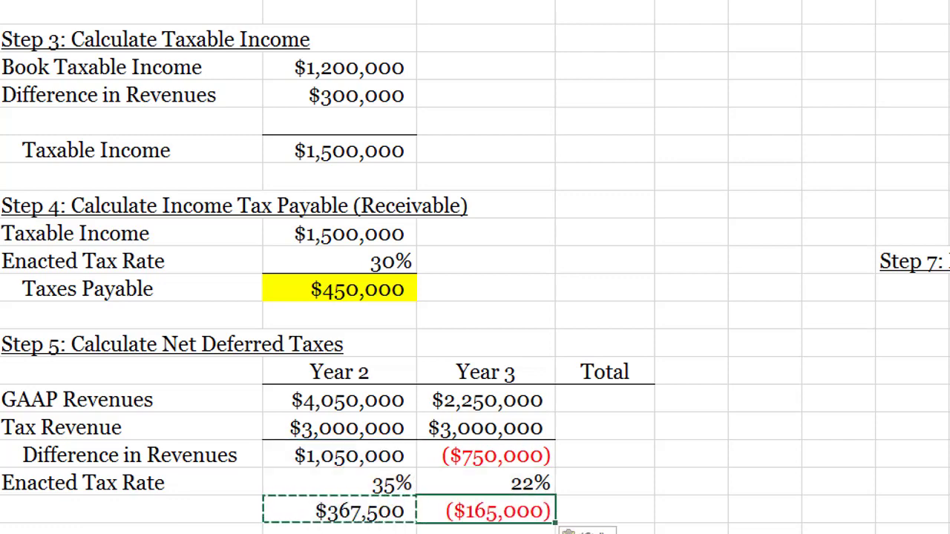
Add a top border above the Year 2 and Year 3 deferred tax amounts and clear the copy selection.
{"action": "scroll", "coordinate": [475, 267], "scroll_direction": "down", "scroll_amount": 1}
{"action": "scroll", "coordinate": [475, 267], "scroll_direction": "down", "scroll_amount": 1}
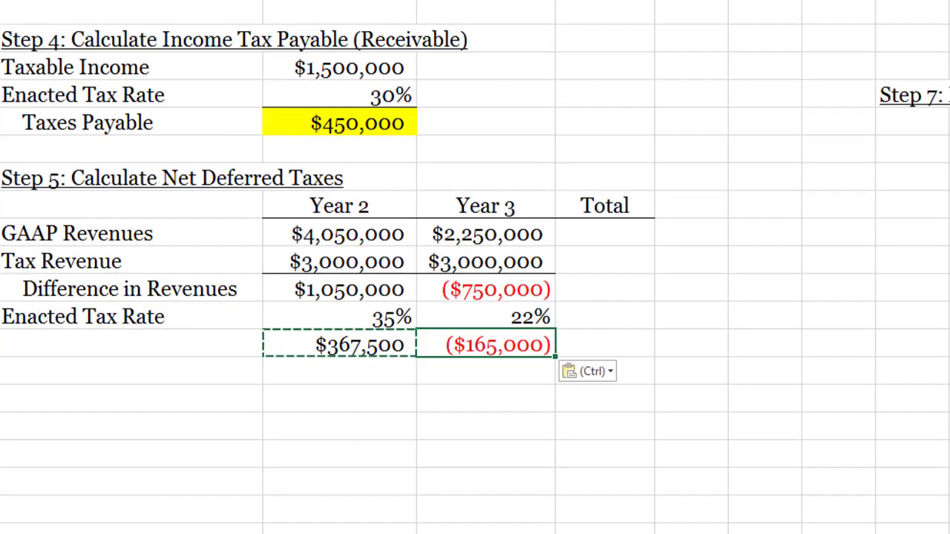
{"action": "key", "text": "Escape"}
{"action": "key", "text": "Escape"}
{"action": "scroll", "coordinate": [476, 268], "scroll_direction": "down", "scroll_amount": 1}
{"action": "left_click", "coordinate": [339, 315]}
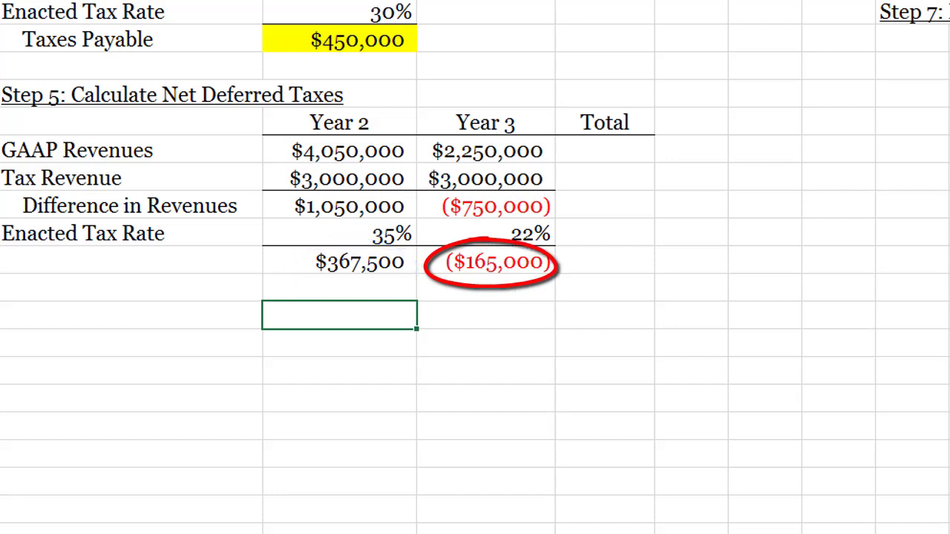
Sum the Year 2 and Year 3 deferred tax amounts in the Total column with =SUM(B30:C30).
{"action": "left_click", "coordinate": [339, 288]}
{"action": "key", "text": "Up"}
{"action": "key", "text": "Right"}
{"action": "key", "text": "Right"}
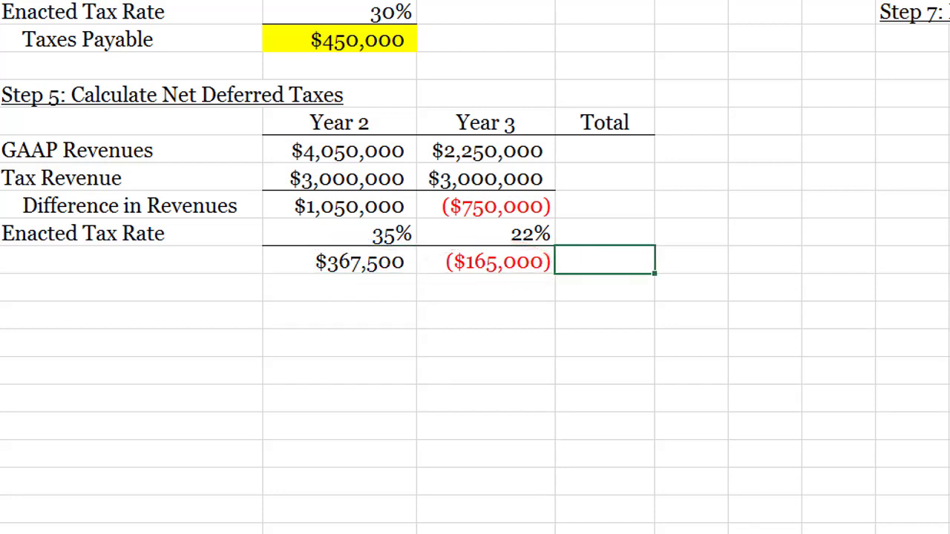
{"action": "key", "text": "alt+equal"}
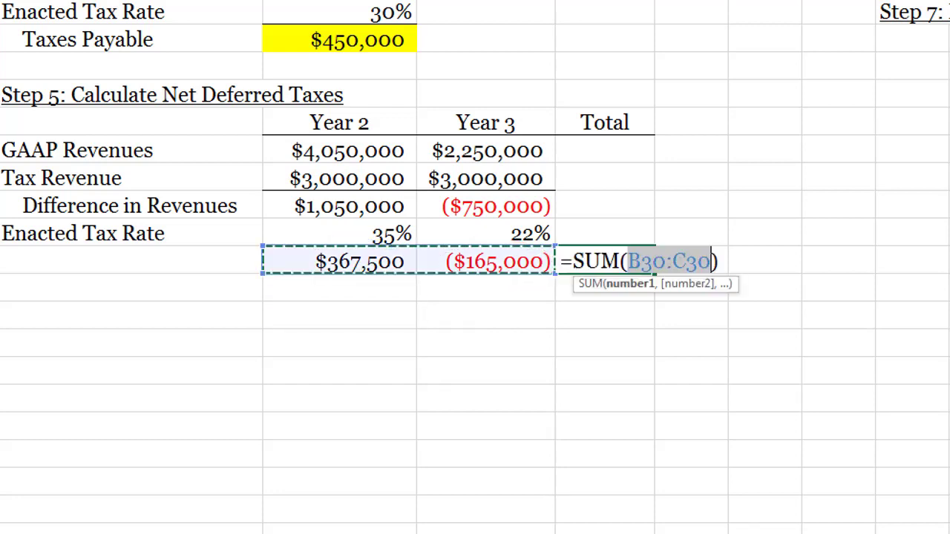
{"action": "key", "text": "Return"}
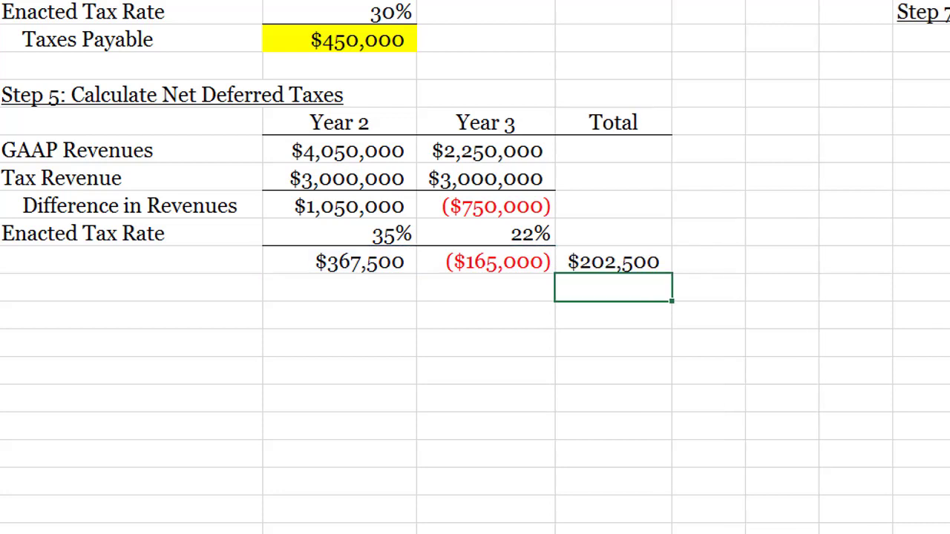
{"action": "key", "text": "Up"}
{"action": "key", "text": "Right"}
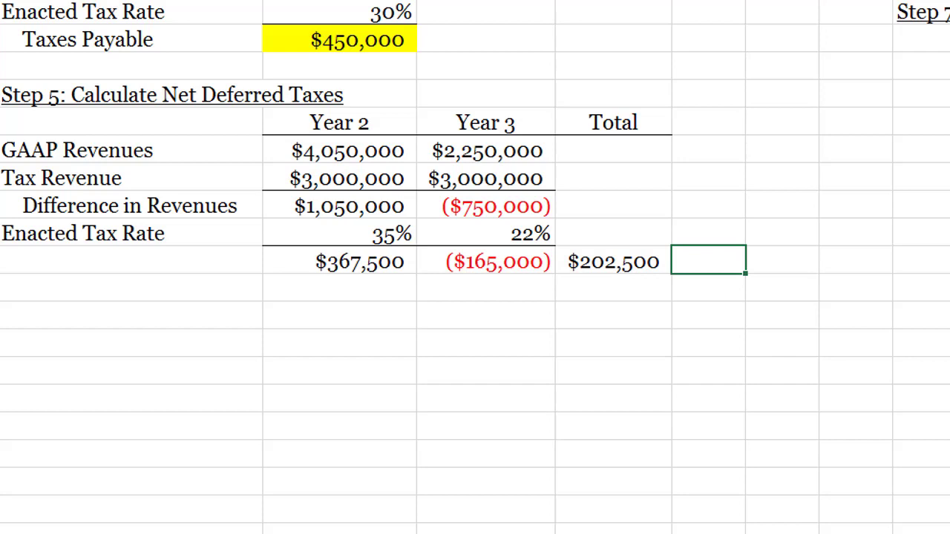
{"action": "scroll", "coordinate": [475, 267], "scroll_direction": "up", "scroll_amount": 3}
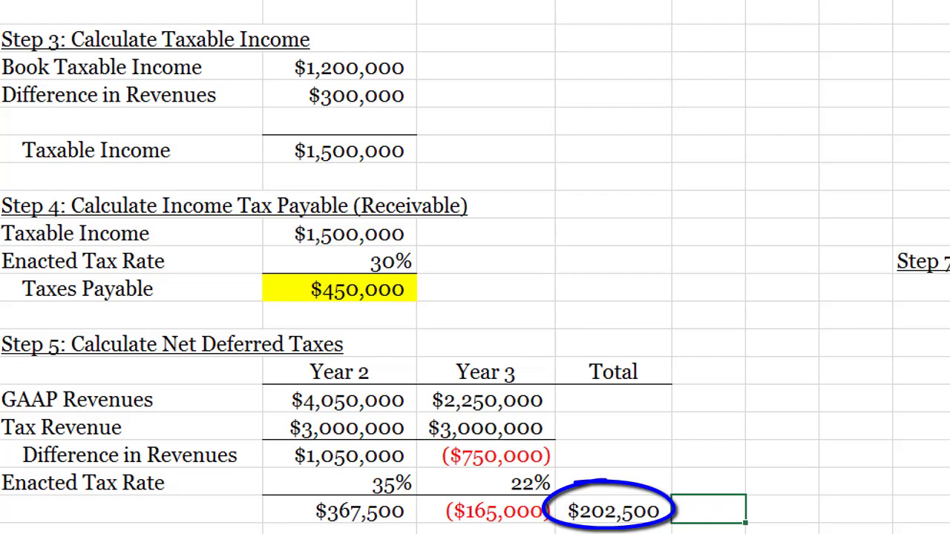
{"action": "scroll", "coordinate": [475, 267], "scroll_direction": "down", "scroll_amount": 3}
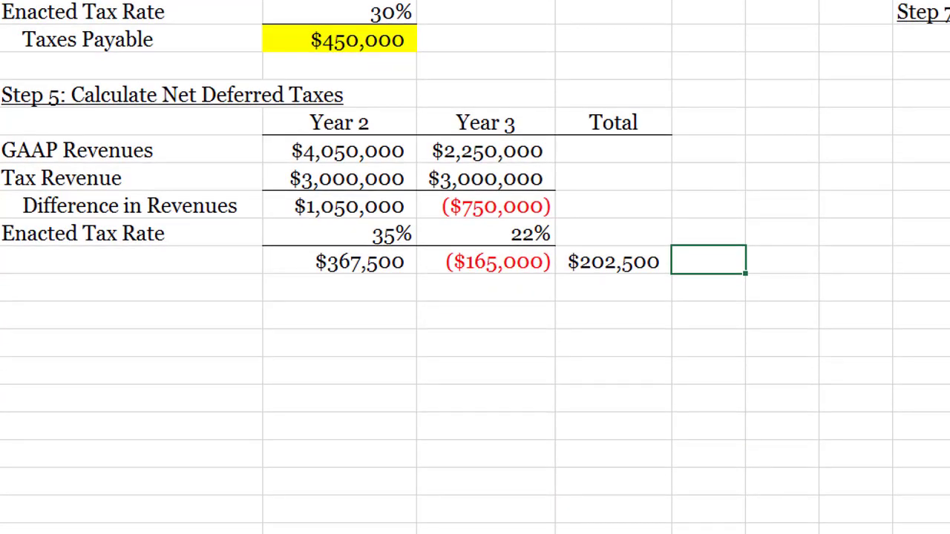
Merge and center the Year 3 and Total column cells two rows below the deferred tax amounts.
{"action": "left_click", "coordinate": [486, 315]}
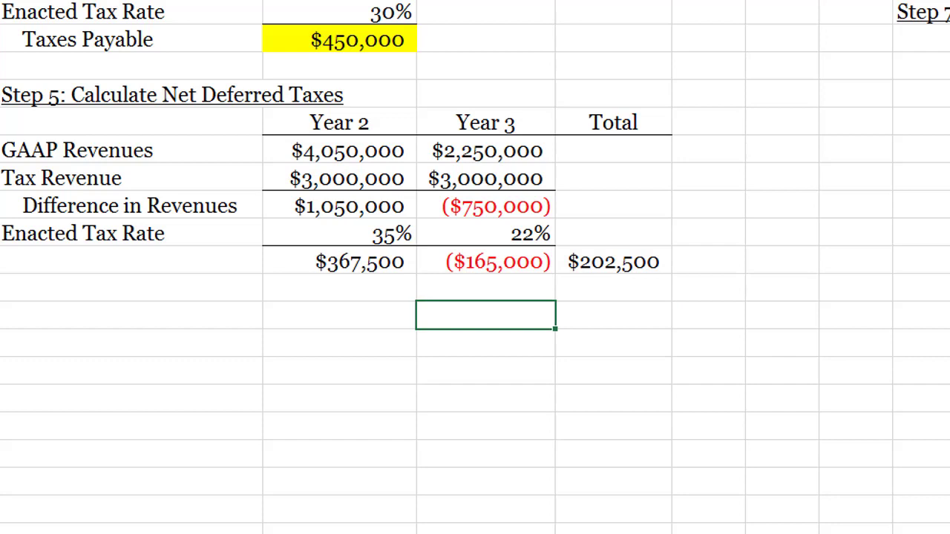
{"action": "key", "text": "shift+Right"}
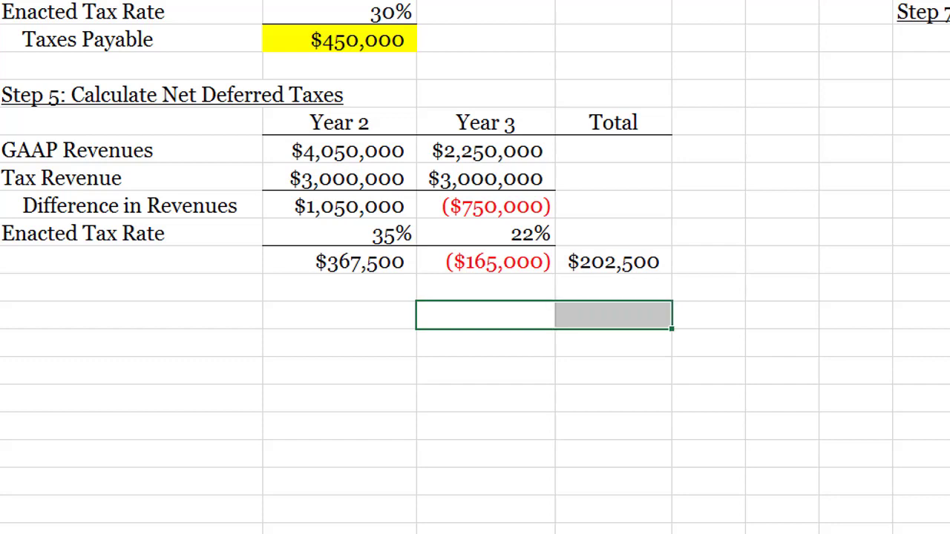
{"action": "key", "text": "alt+h"}
{"action": "key", "text": "m"}
{"action": "key", "text": "c"}
Add a bottom border to the merged cell and enter the T-account heading "Deferred Tax" in it.
{"action": "key", "text": "alt+h"}
{"action": "key", "text": "b"}
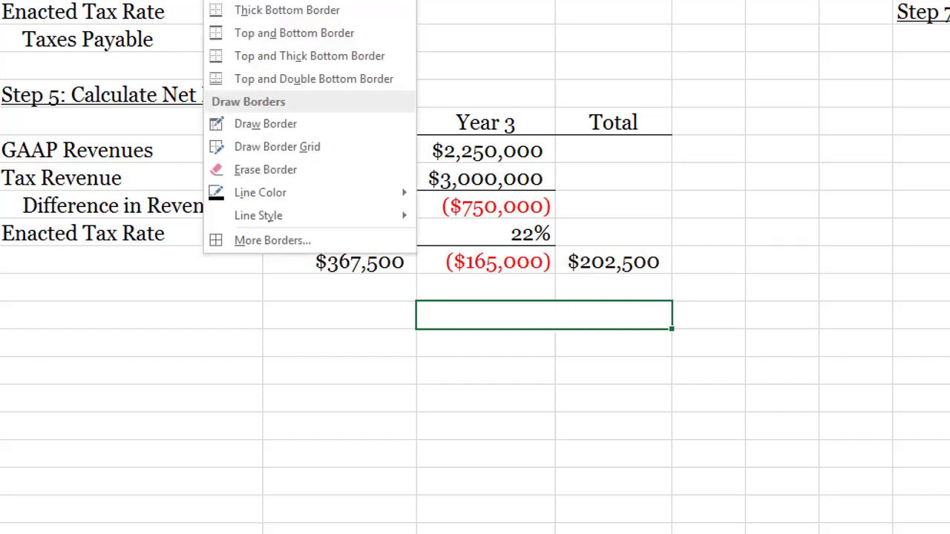
{"action": "type", "text": "o"}
{"action": "type", "text": "Deferred Tax"}
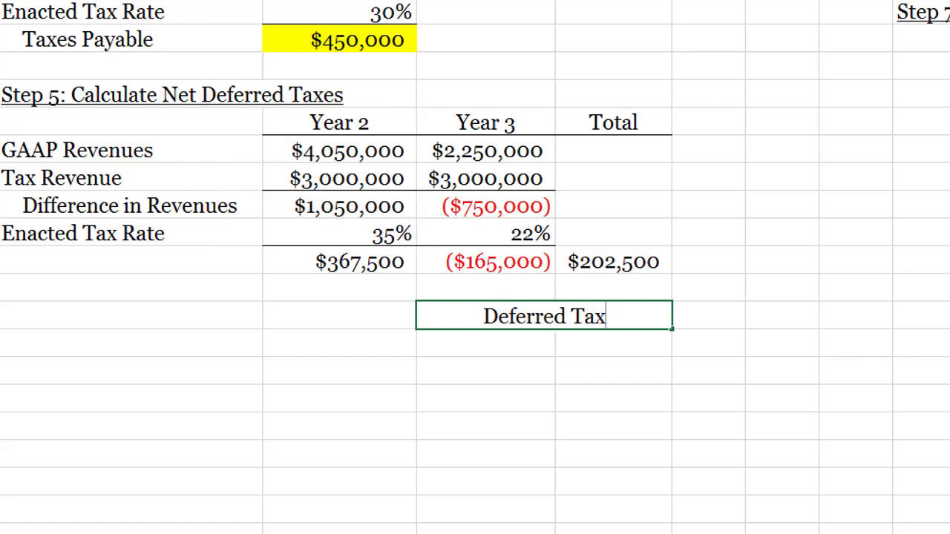
{"action": "key", "text": "Return"}
Add a top border across the two cells three rows below the Deferred Tax heading.
{"action": "key", "text": "Down"}
{"action": "key", "text": "Down"}
{"action": "key", "text": "shift+Right"}
{"action": "key", "text": "alt+h"}
{"action": "key", "text": "b"}
{"action": "key", "text": "Escape"}
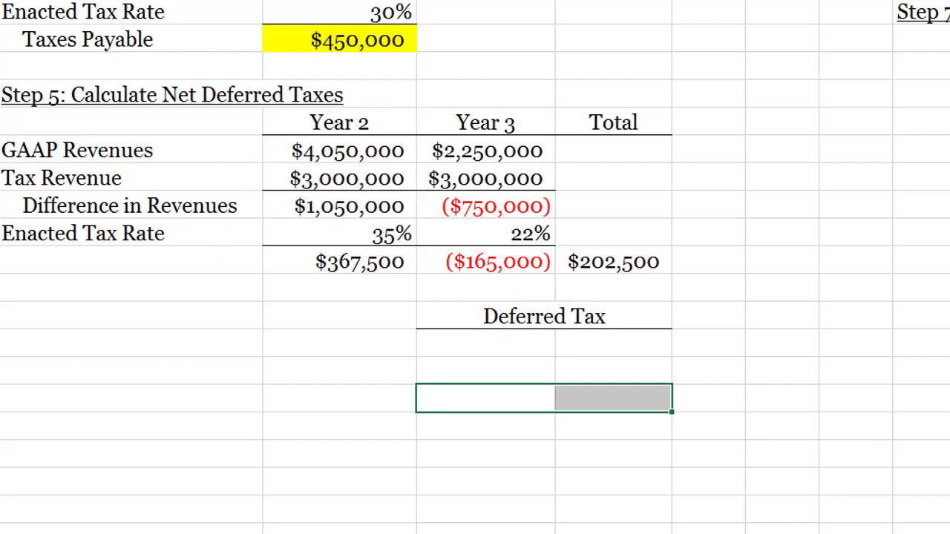
Add a left border to the three Total-column cells under the Deferred Tax heading to form the T-account's vertical line.
{"action": "key", "text": "Right"}
{"action": "key", "text": "Up"}
{"action": "key", "text": "Up"}
{"action": "key", "text": "shift+Down"}
{"action": "key", "text": "shift+Down"}
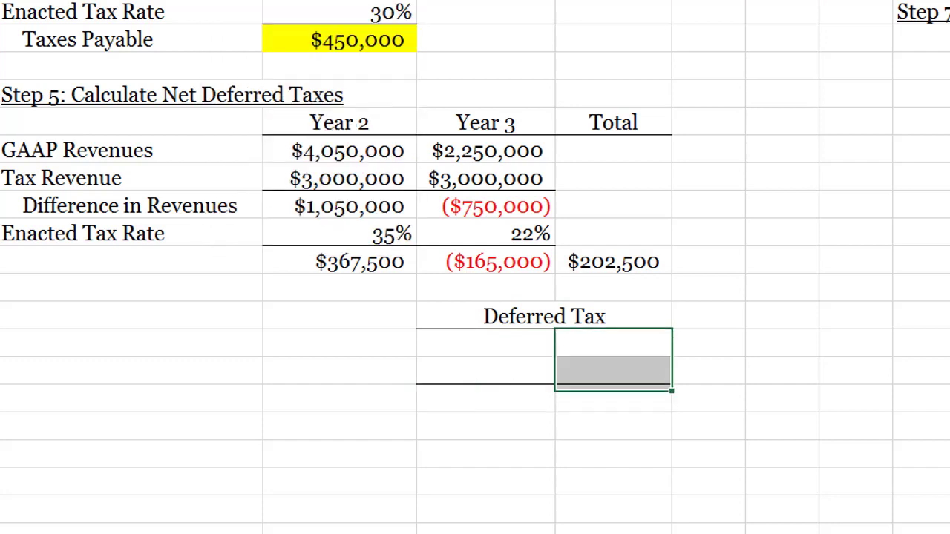
{"action": "key", "text": "alt+h"}
{"action": "key", "text": "b"}
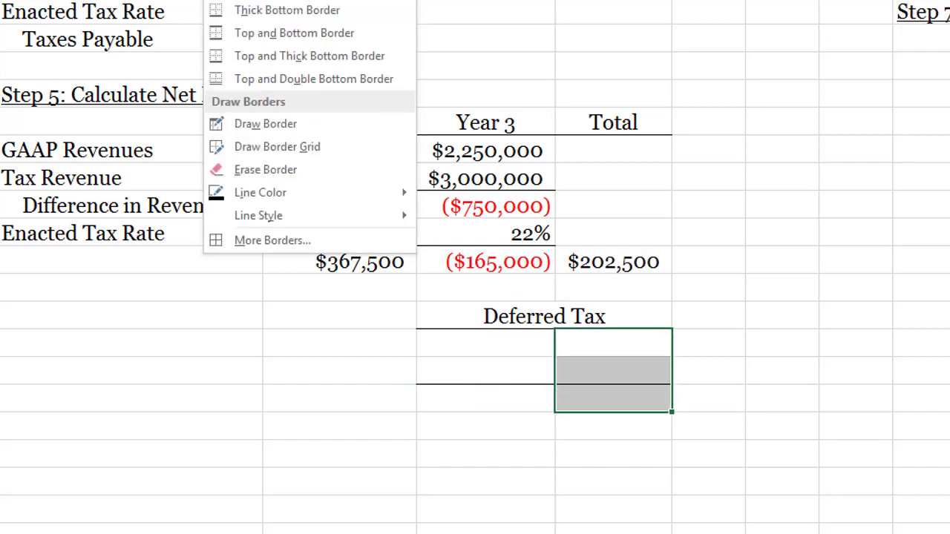
{"action": "key", "text": "l"}
{"action": "left_click", "coordinate": [486, 453]}
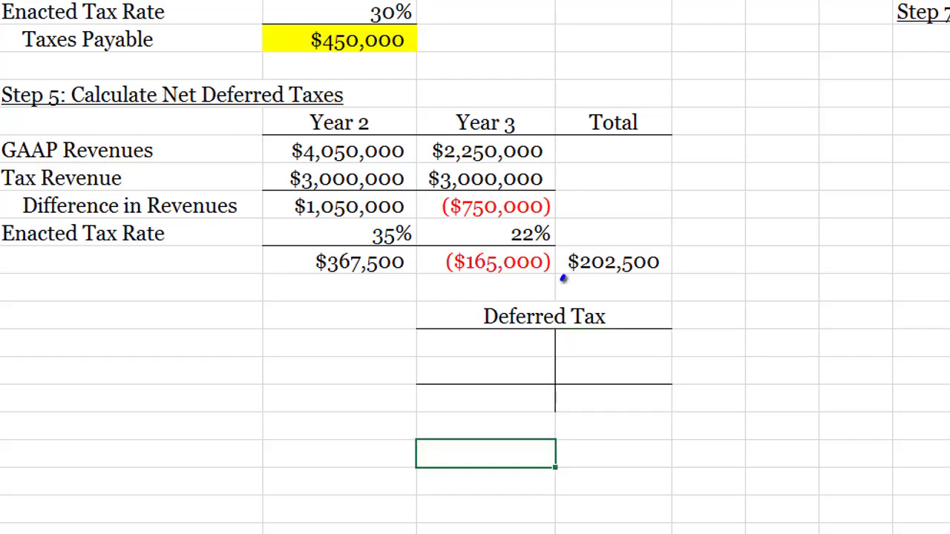
Link the T-account's ending debit balance to the total deferred tax with =D30 and enter 0 as the opening balance.
{"action": "left_click", "coordinate": [487, 399]}
{"action": "type", "text": "="}
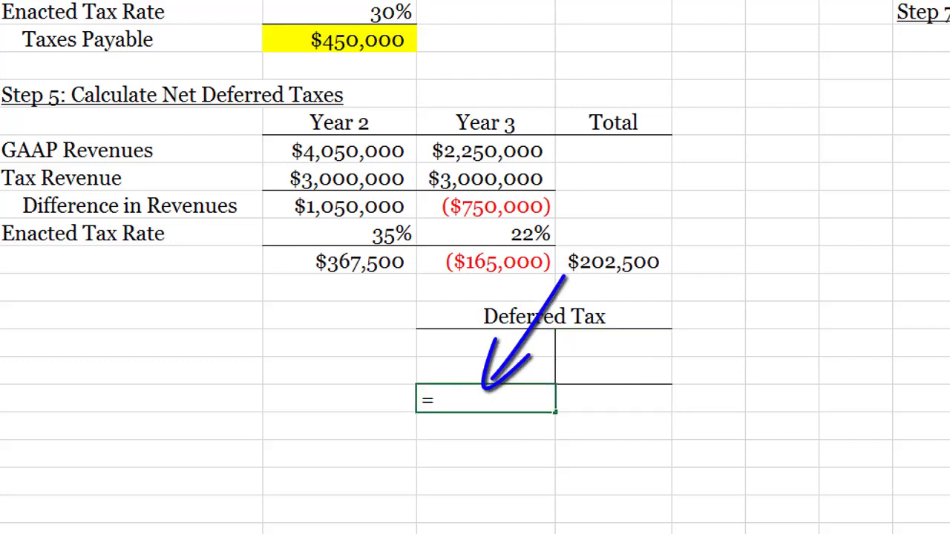
{"action": "left_click", "coordinate": [614, 261]}
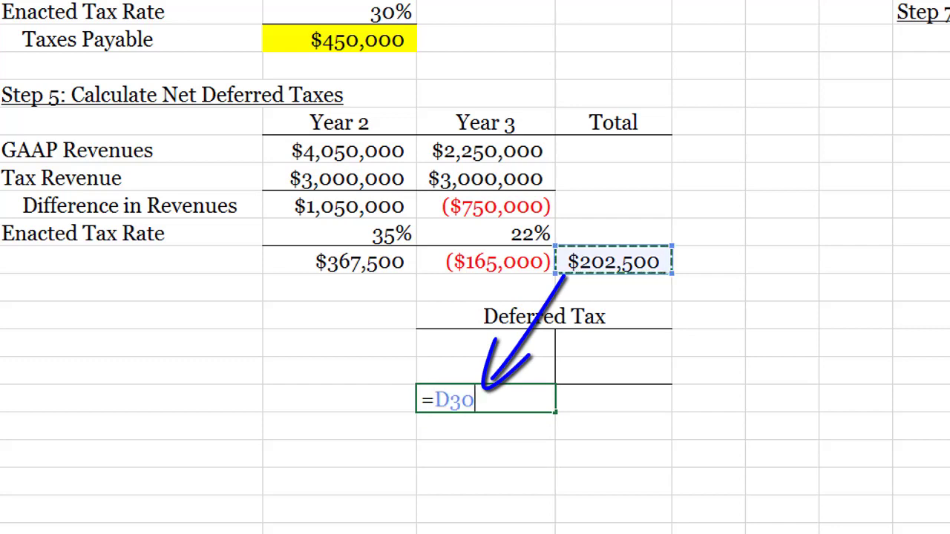
{"action": "key", "text": "Return"}
{"action": "left_click", "coordinate": [486, 343]}
{"action": "type", "text": "0"}
{"action": "key", "text": "Return"}
{"action": "key", "text": "Return"}
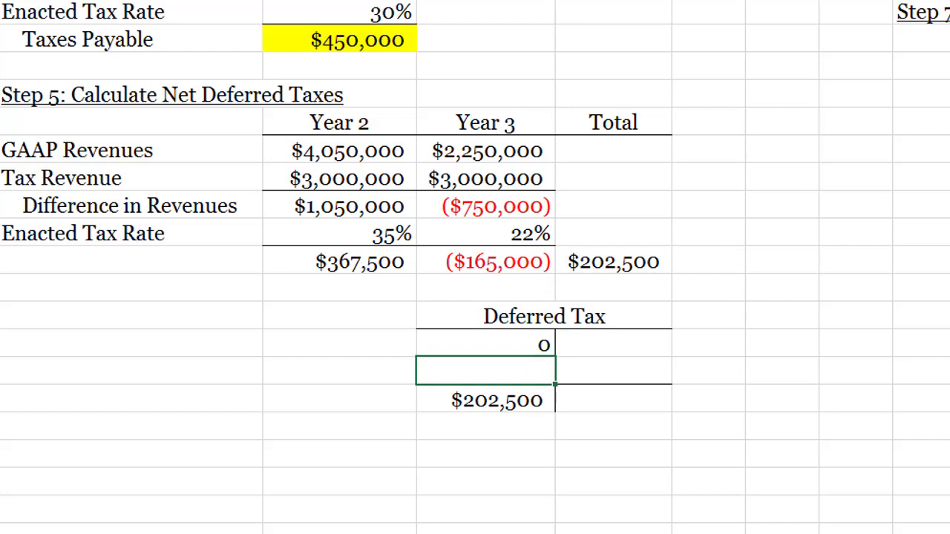
Fill the middle debit cell of the T-account yellow and calculate it as the ending balance minus the opening balance.
{"action": "key", "text": "alt+h"}
{"action": "key", "text": "h"}
{"action": "key", "text": "Return"}
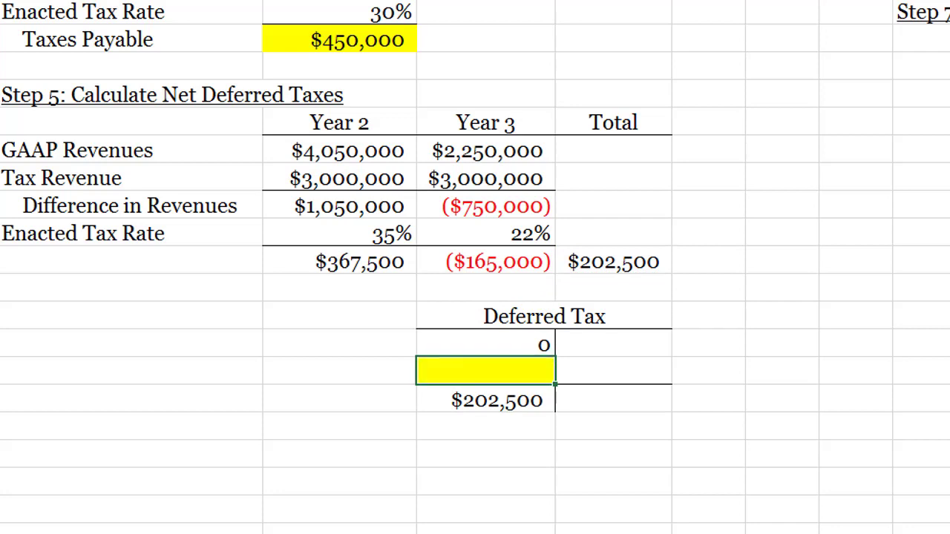
{"action": "type", "text": "="}
{"action": "key", "text": "Down"}
{"action": "type", "text": "-"}
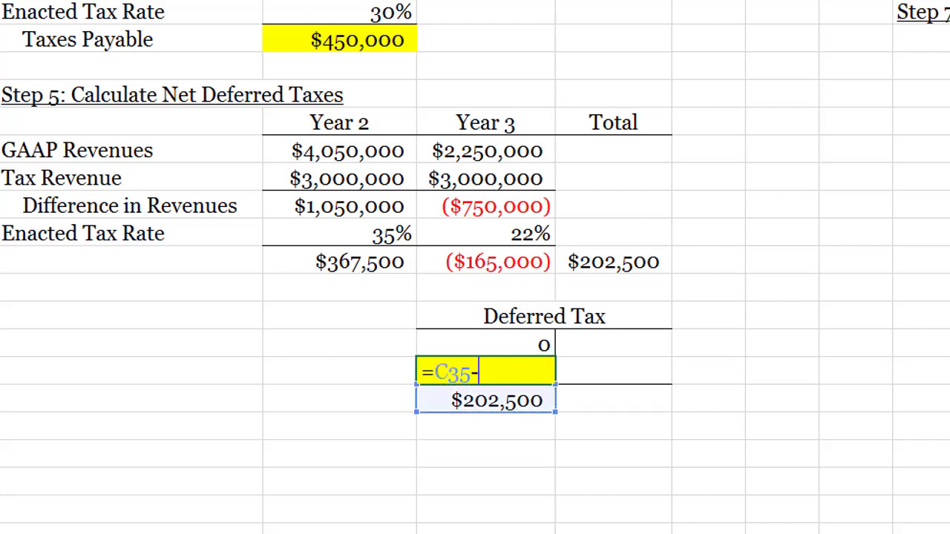
{"action": "key", "text": "Up"}
{"action": "key", "text": "Up"}
{"action": "key", "text": "Down"}
{"action": "key", "text": "Return"}
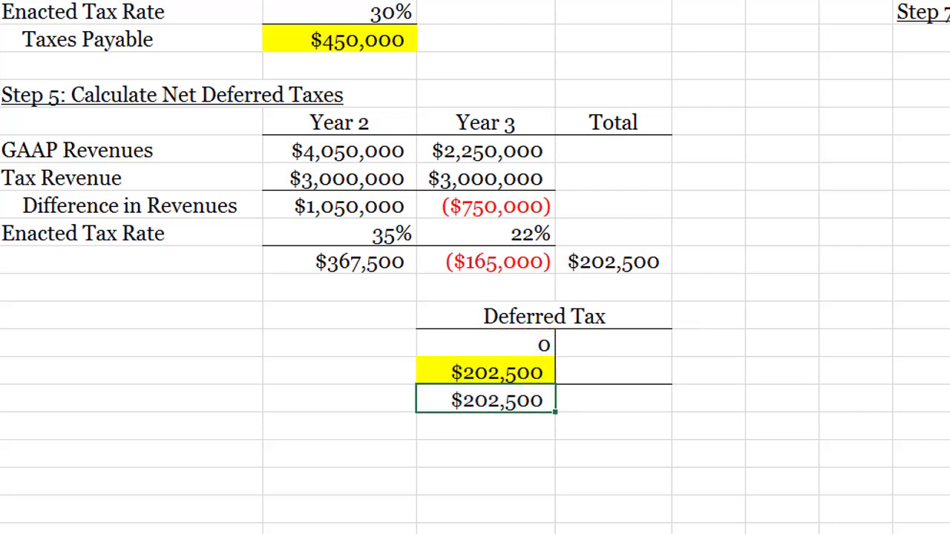
Move the whole Deferred Tax T-account one column over, into columns D and E.
{"action": "key", "text": "ctrl+Up"}
{"action": "key", "text": "ctrl+shift+Down"}
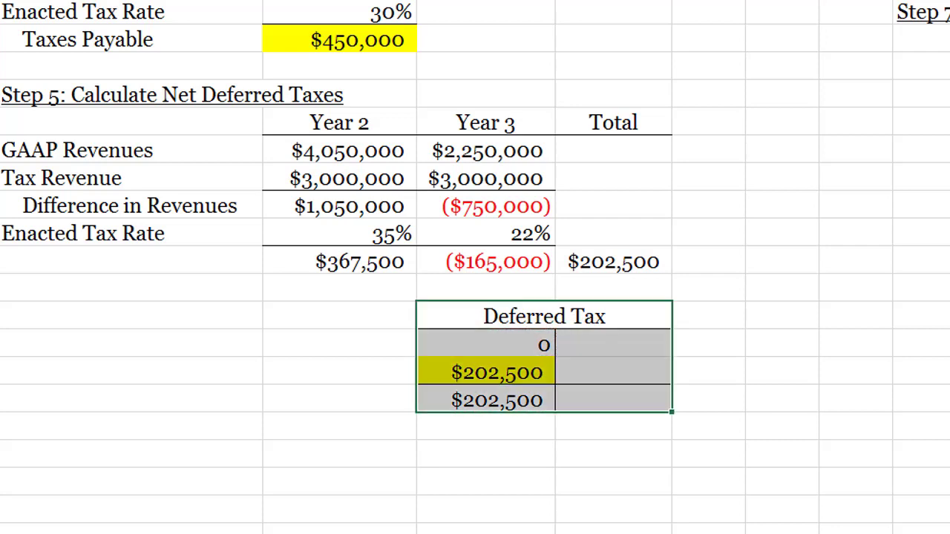
{"action": "left_click_drag", "start_coordinate": [599, 412], "coordinate": [502, 429]}
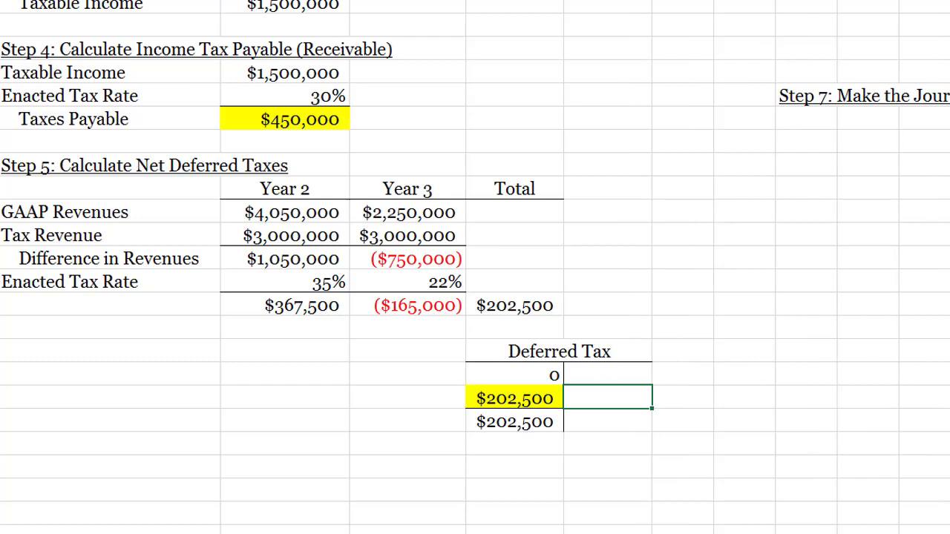
Label the highlighted T-account adjustment "Step 6" in the adjacent credit-side cell.
{"action": "type", "text": "Str"}
{"action": "key", "text": "BackSpace"}
{"action": "type", "text": "ep 6"}
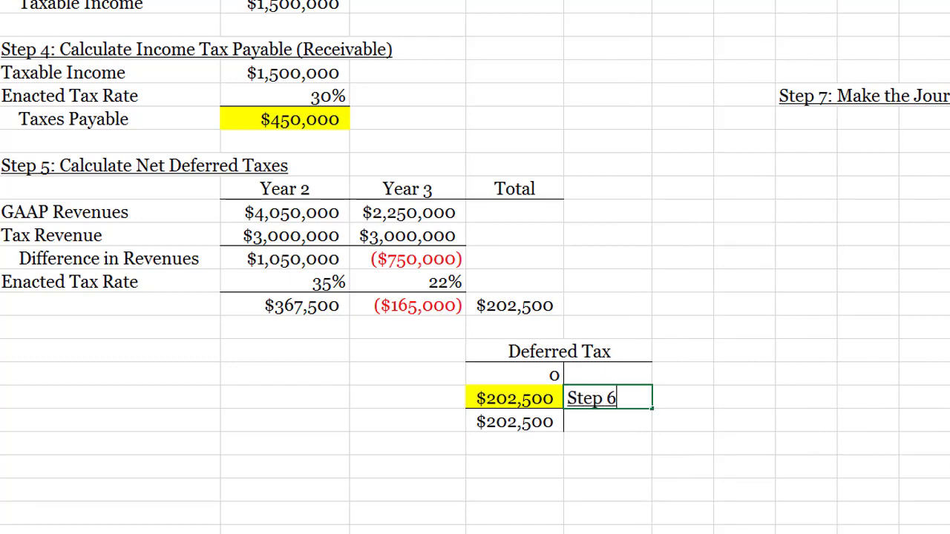
{"action": "key", "text": "Return"}
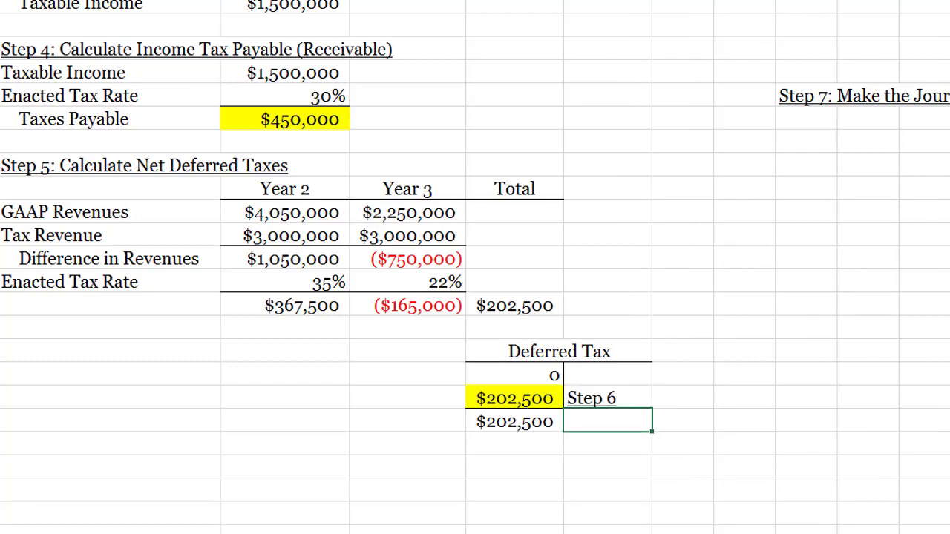
Move the "Step 7: Make the Journal Entry" heading to column A, in the same row as the Deferred Tax heading.
{"action": "left_click", "coordinate": [807, 95]}
{"action": "left_click_drag", "start_coordinate": [807, 106], "coordinate": [111, 352]}
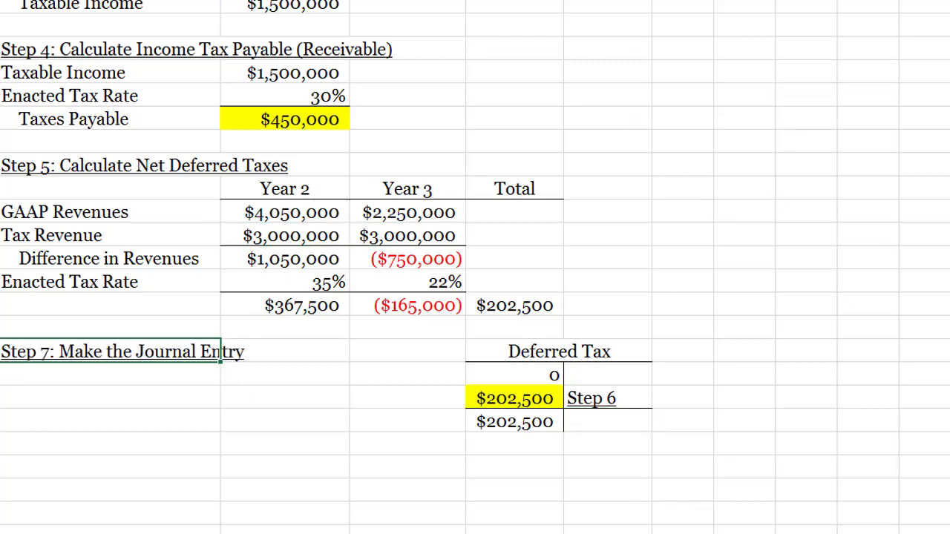
Enter Income Tax Payable three rows below the Step 7 heading and link its credit amount in column C to Taxes Payable with =B22.
{"action": "left_click", "coordinate": [111, 374]}
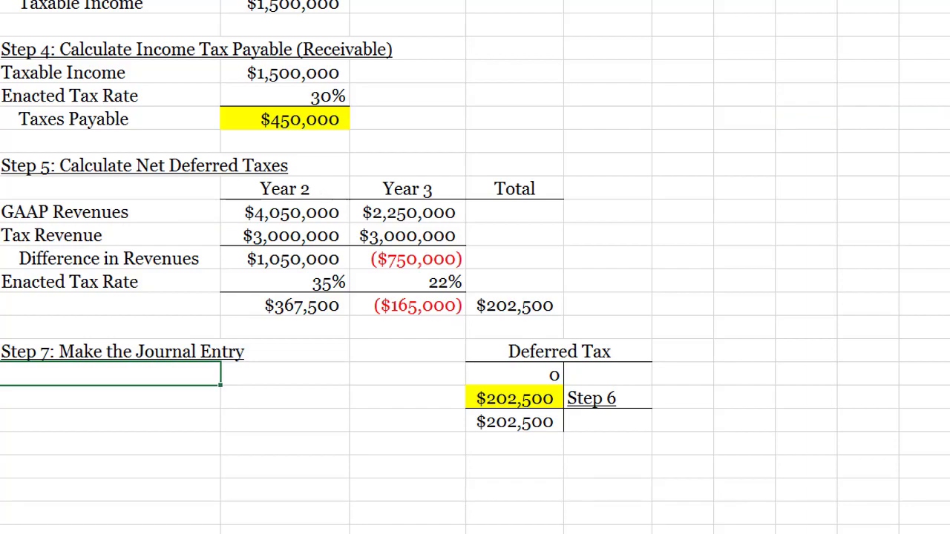
{"action": "key", "text": "Down"}
{"action": "key", "text": "Down"}
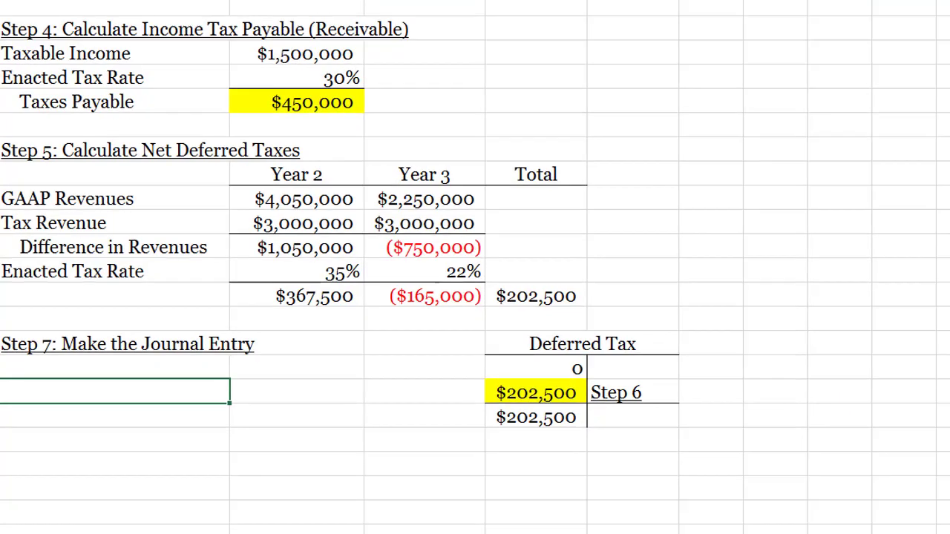
{"action": "type", "text": "Income"}
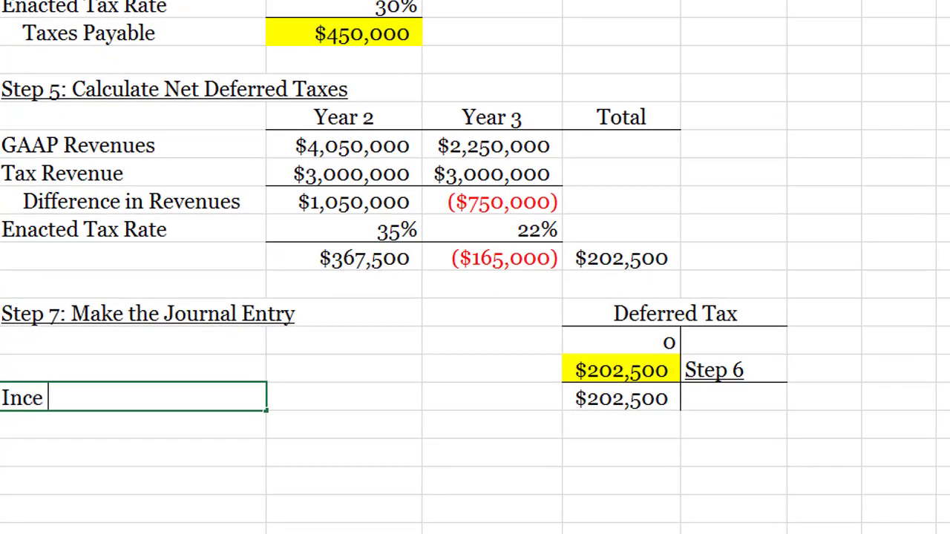
{"action": "key", "text": "BackSpace"}
{"action": "type", "text": "ome Tax Payable"}
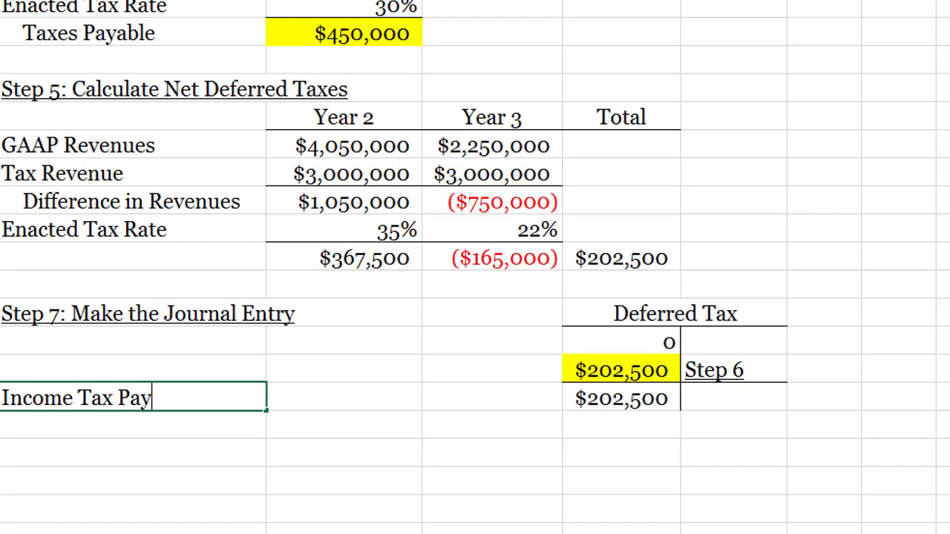
{"action": "key", "text": "Tab"}
{"action": "key", "text": "Tab"}
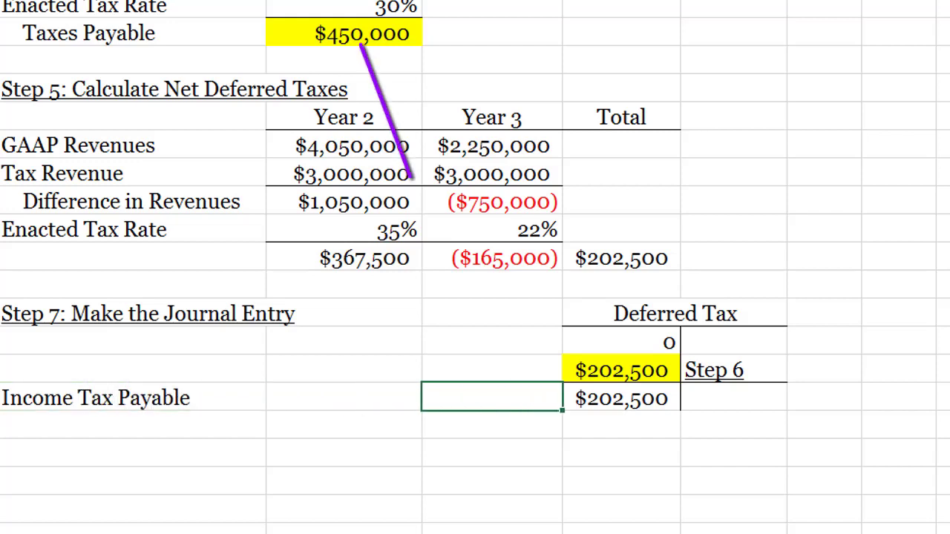
{"action": "type", "text": "="}
{"action": "left_click", "coordinate": [344, 33]}
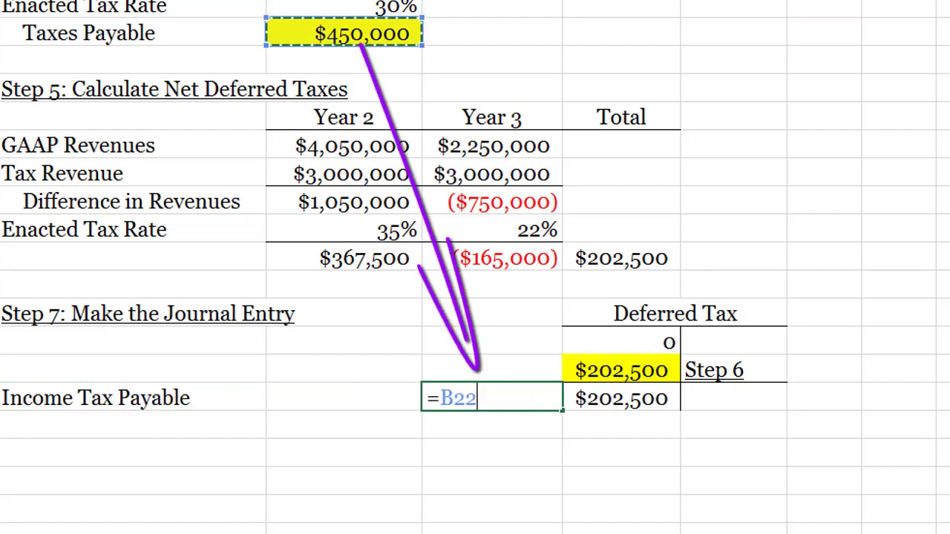
{"action": "key", "text": "Return"}
Indent the Income Tax Payable label as a credit line of the journal entry.
{"action": "key", "text": "Up"}
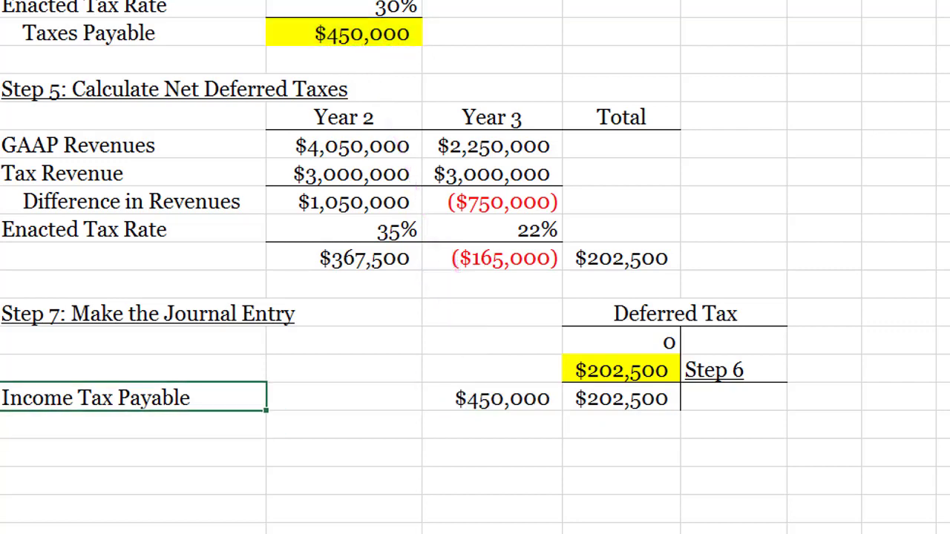
{"action": "key", "text": "alt+h"}
{"action": "key", "text": "6"}
{"action": "key", "text": "alt+h"}
{"action": "key", "text": "6"}
Add a Deferred Tax line above Income Tax Payable and link its debit amount in column B to the highlighted T-account adjustment.
{"action": "key", "text": "Up"}
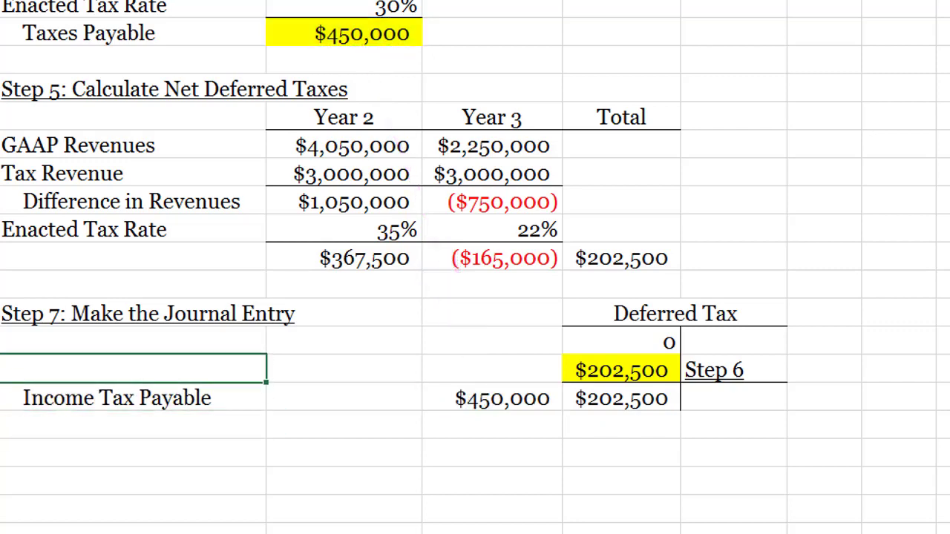
{"action": "type", "text": "Deferre"}
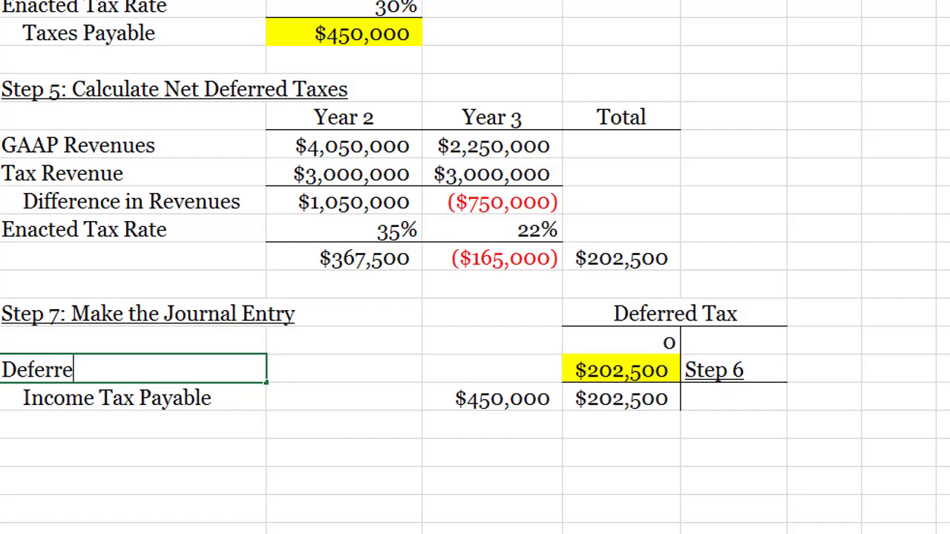
{"action": "type", "text": "d Tax"}
{"action": "key", "text": "Tab"}
{"action": "type", "text": "="}
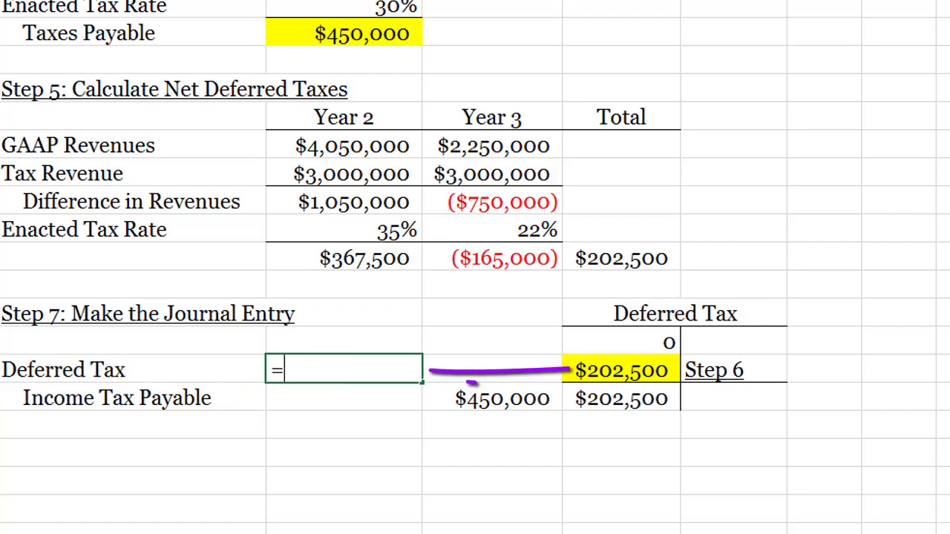
{"action": "left_click", "coordinate": [622, 369]}
{"action": "key", "text": "Return"}
Enter Income Tax Expense as the first line of the journal entry, directly above Deferred Tax.
{"action": "key", "text": "Up"}
{"action": "key", "text": "Up"}
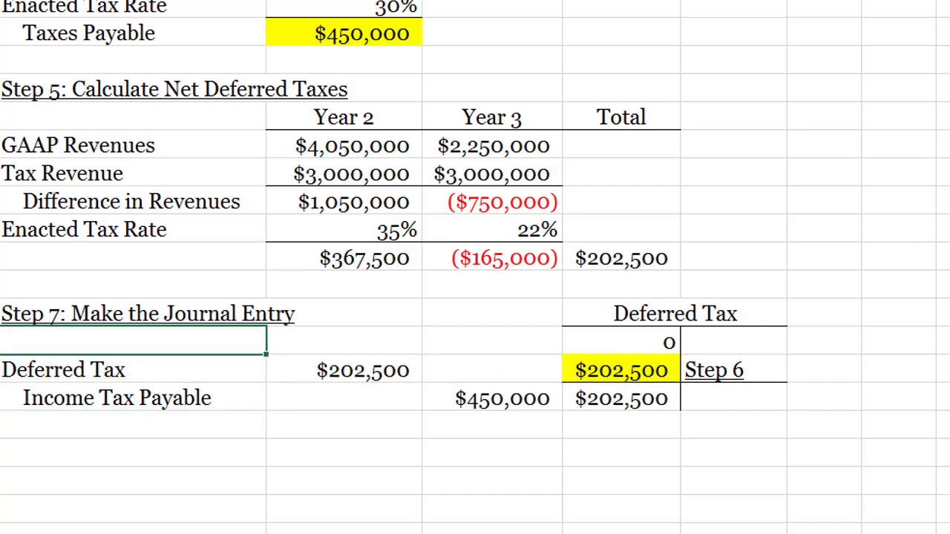
{"action": "type", "text": "Income Tax E"}
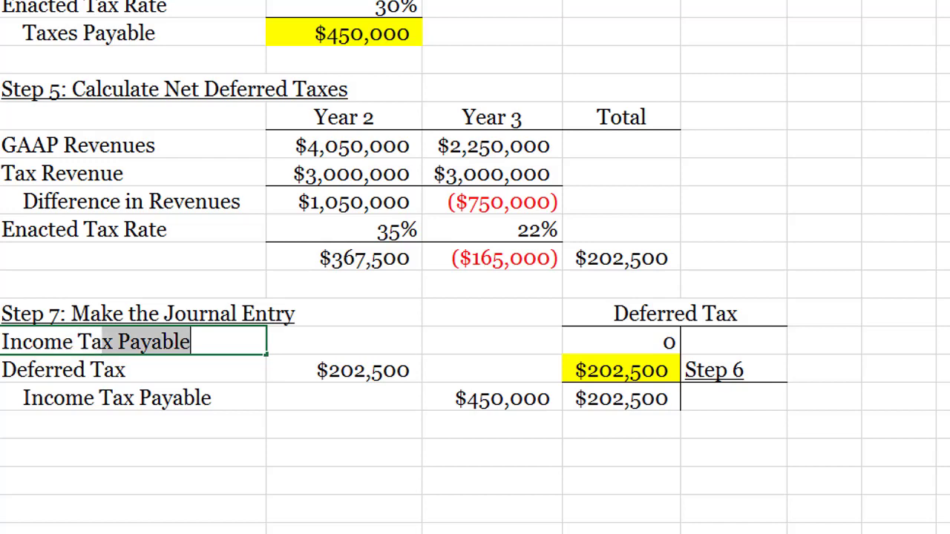
{"action": "type", "text": "xpense"}
{"action": "key", "text": "Tab"}
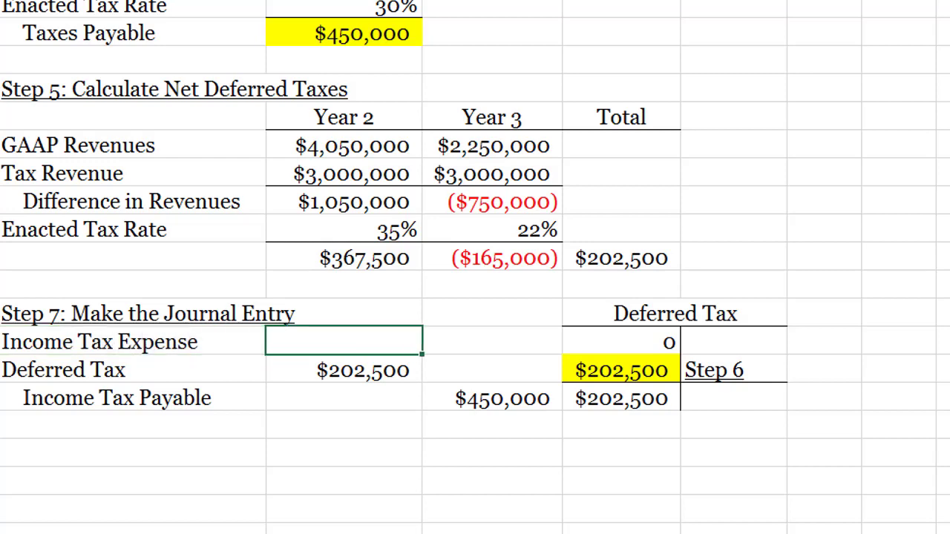
Calculate the Income Tax Expense debit as the Income Tax Payable credit minus the Deferred Tax debit.
{"action": "type", "text": "="}
{"action": "key", "text": "Down"}
{"action": "key", "text": "Down"}
{"action": "key", "text": "Right"}
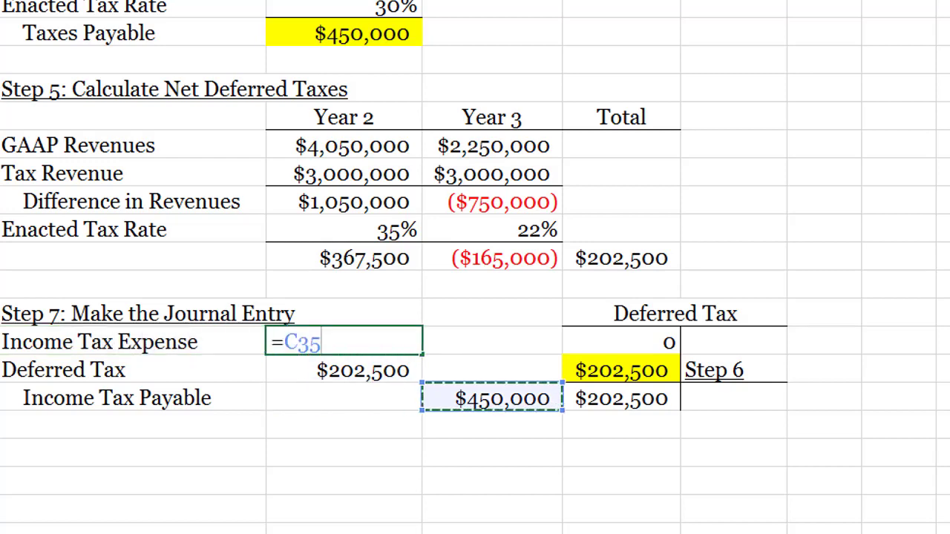
{"action": "type", "text": "-"}
{"action": "key", "text": "Up"}
{"action": "key", "text": "Down"}
{"action": "key", "text": "Down"}
{"action": "key", "text": "Return"}
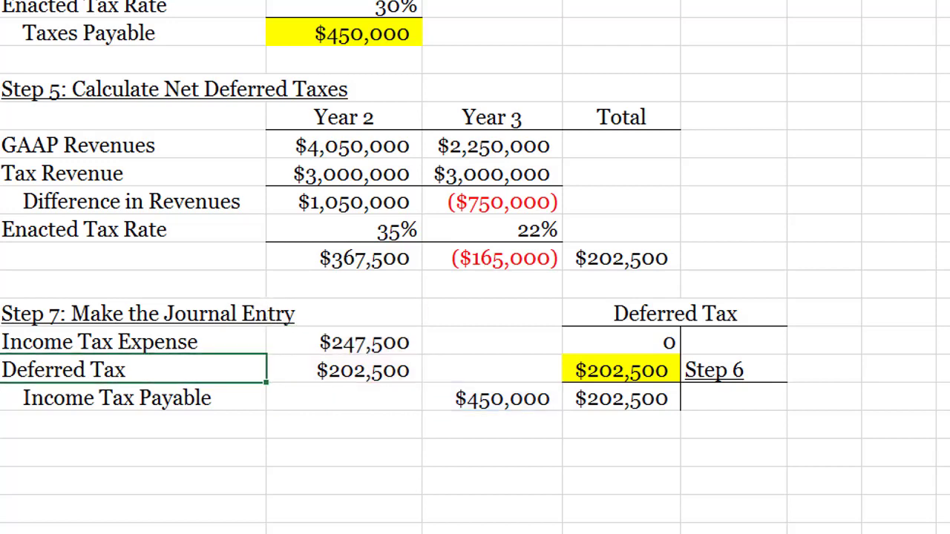
Enter the description "Adjusting entry for taxes" below the Income Tax Payable line.
{"action": "key", "text": "Return"}
{"action": "type", "text": "Adj"}
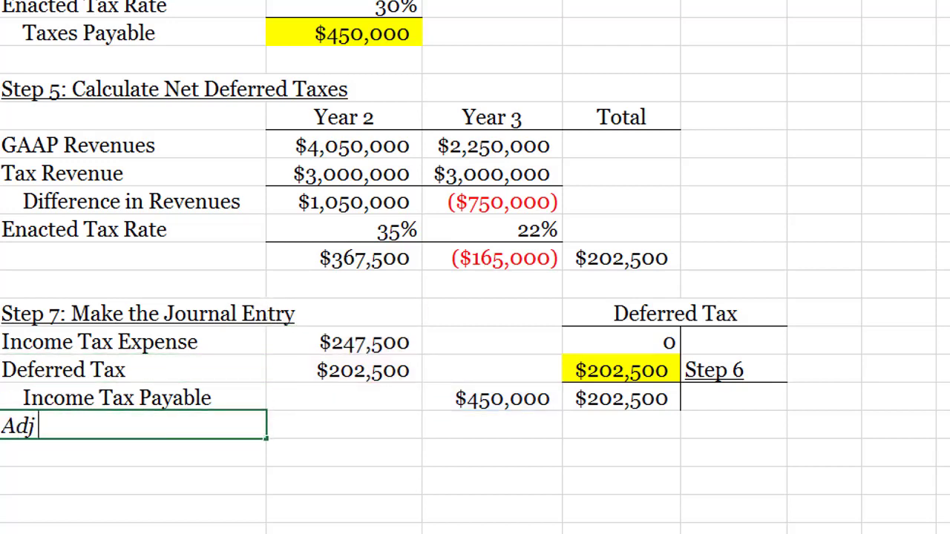
{"action": "type", "text": "usting entry for taxes"}
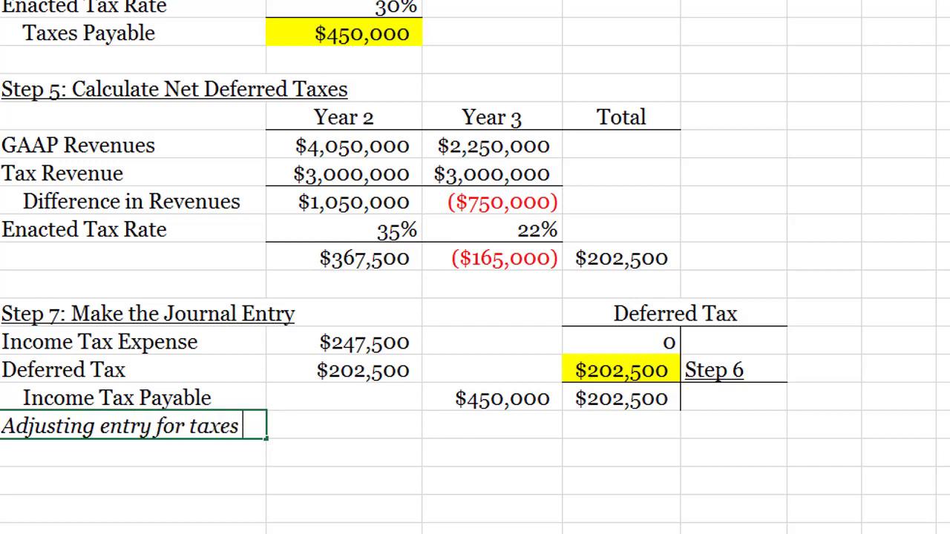
{"action": "key", "text": "Return"}
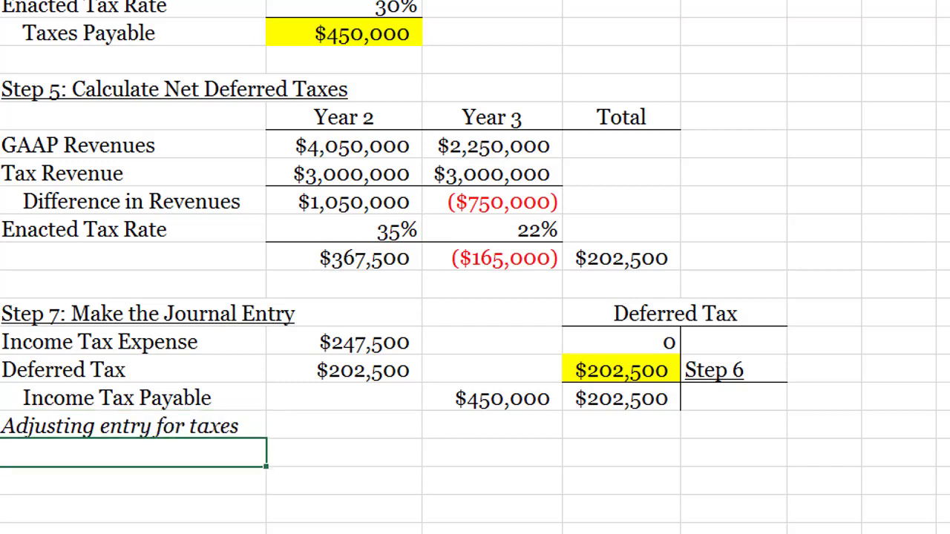
Enter 30% beside Step 2's Book Taxable Income and multiply it by that income (=B11*C11) in column D to compare with Income Tax Expense.
{"action": "left_click", "coordinate": [344, 341]}
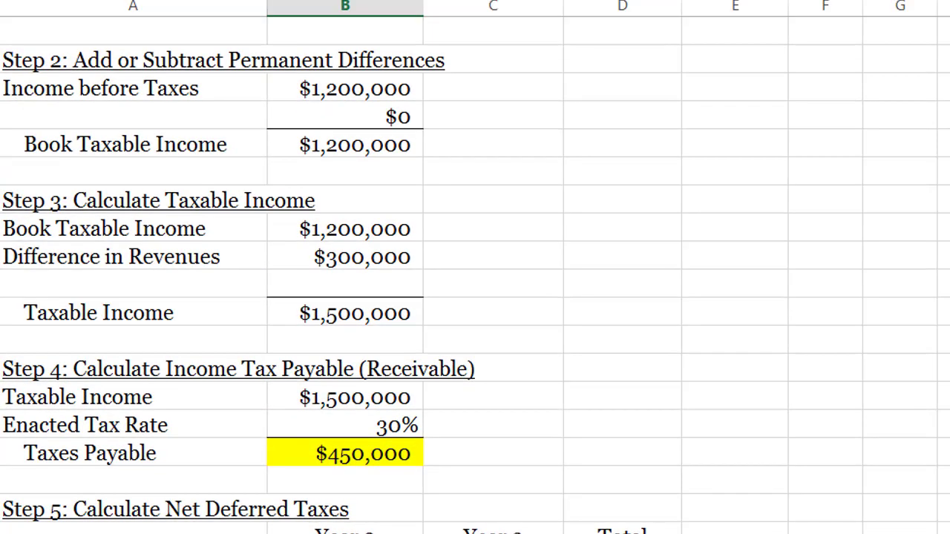
{"action": "left_click", "coordinate": [492, 144]}
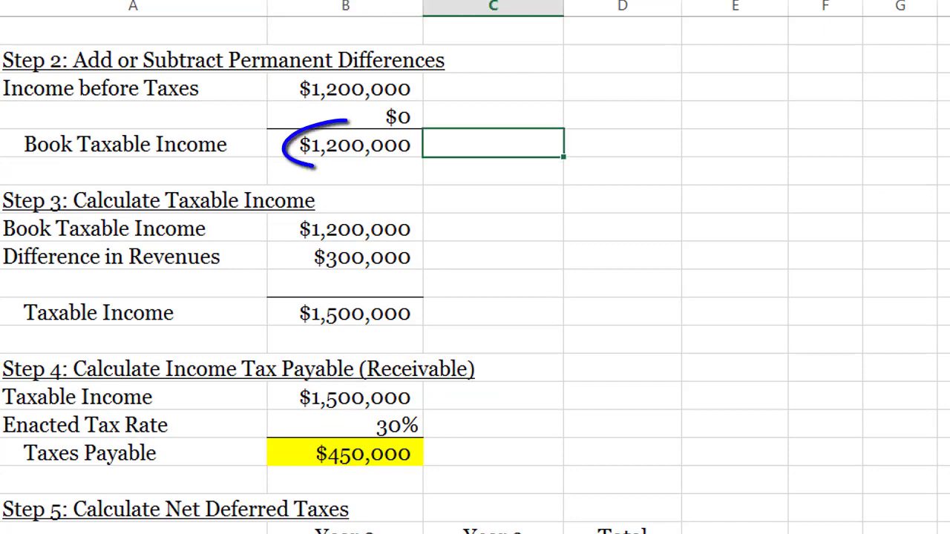
{"action": "type", "text": "30%"}
{"action": "key", "text": "Tab"}
{"action": "type", "text": "="}
{"action": "key", "text": "Left"}
{"action": "key", "text": "Left"}
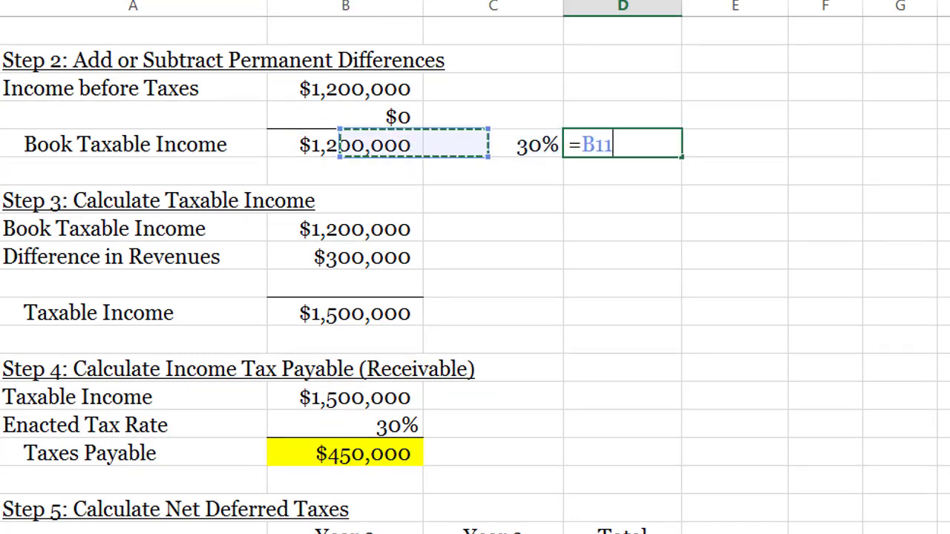
{"action": "type", "text": "*"}
{"action": "key", "text": "Left"}
{"action": "key", "text": "Return"}
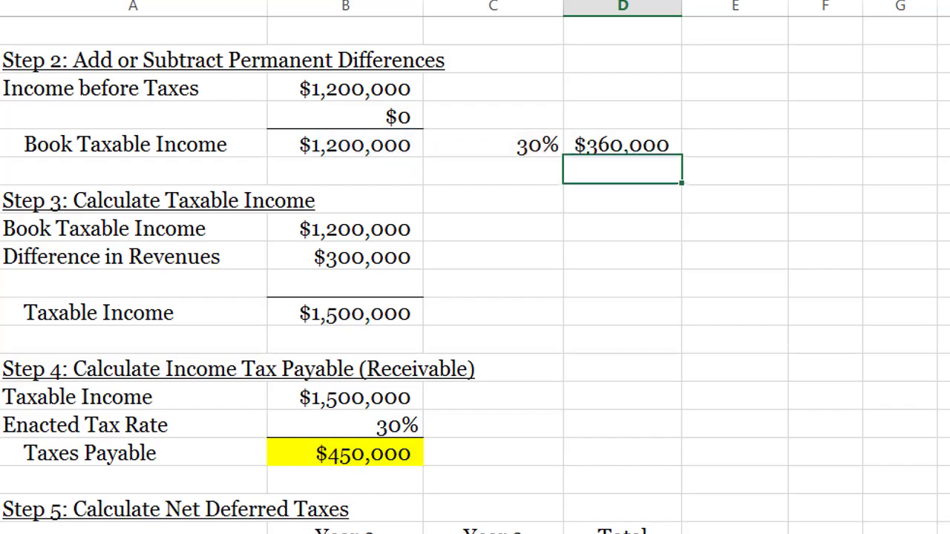
{"action": "scroll", "coordinate": [475, 267], "scroll_direction": "down", "scroll_amount": 1}
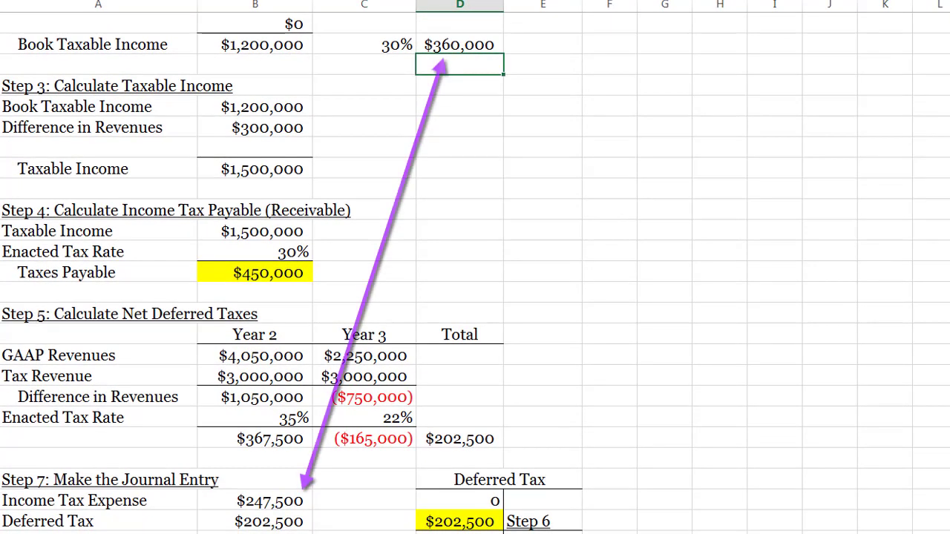